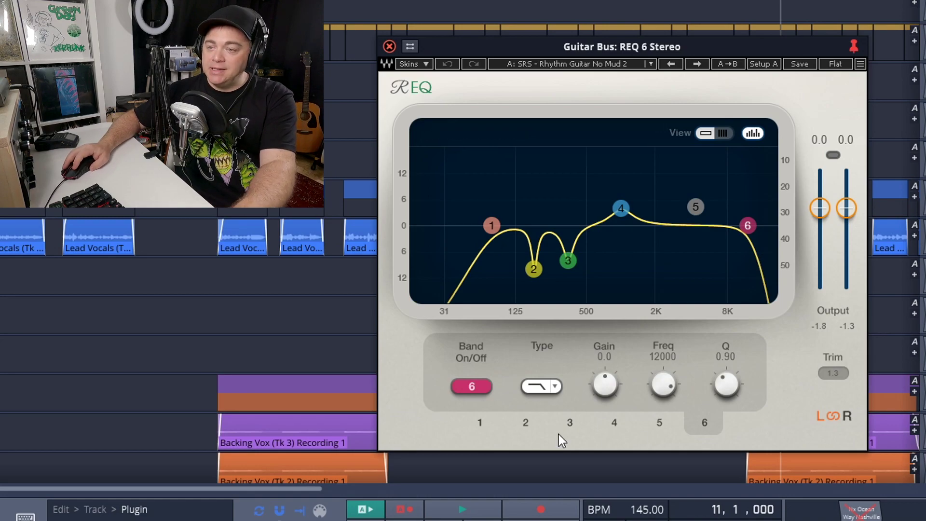
# Step: Review the settings of bands 1 to 6 in the Guitar Bus REQ 6 equalizer and play the guitars through it
pyautogui.click(479, 425)
pyautogui.click(526, 425)
pyautogui.click(571, 422)
pyautogui.click(613, 422)
pyautogui.click(659, 422)
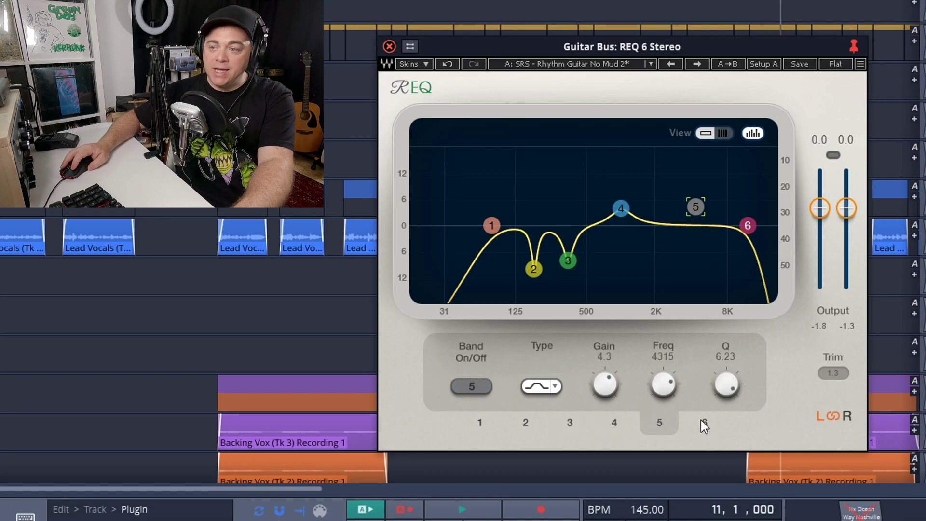
pyautogui.click(702, 421)
pyautogui.click(659, 424)
pyautogui.click(624, 422)
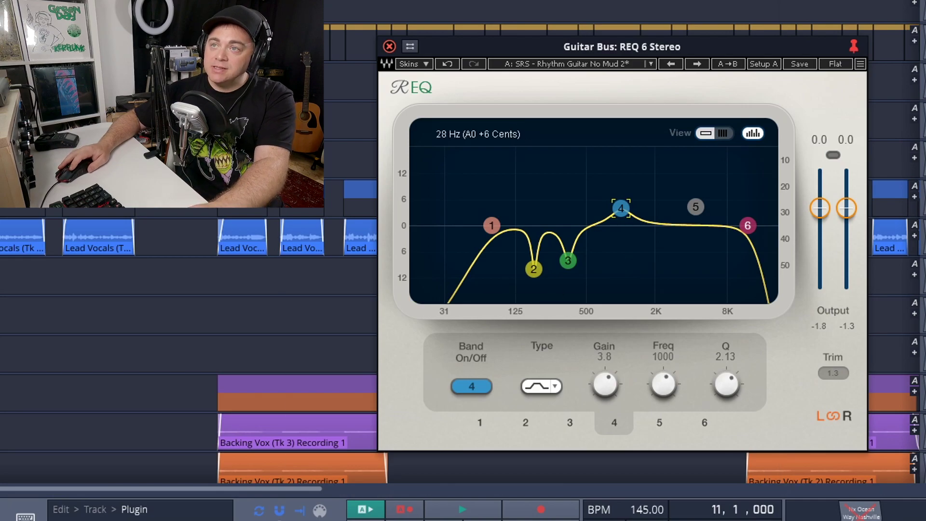
pyautogui.press('space')
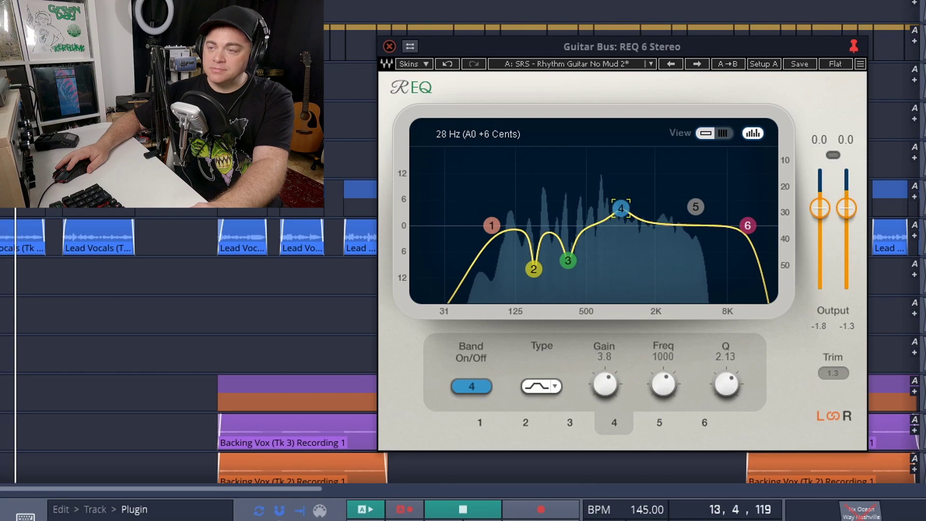
pyautogui.press('space')
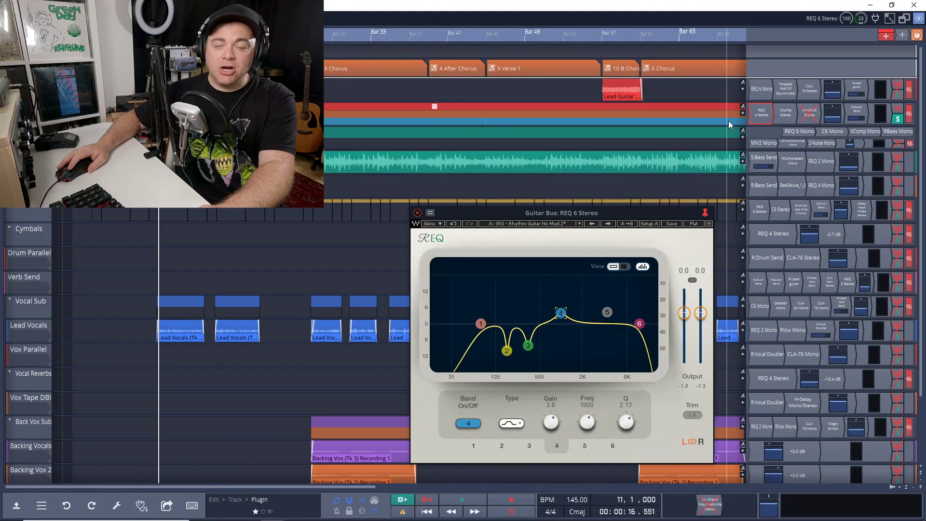
# Step: Compare the guitar sound with REQ 6 Stereo bypassed and enabled on the Guitar Bus during playback, leaving the plugin enabled
pyautogui.moveTo(574, 212); pyautogui.dragTo(538, 179)
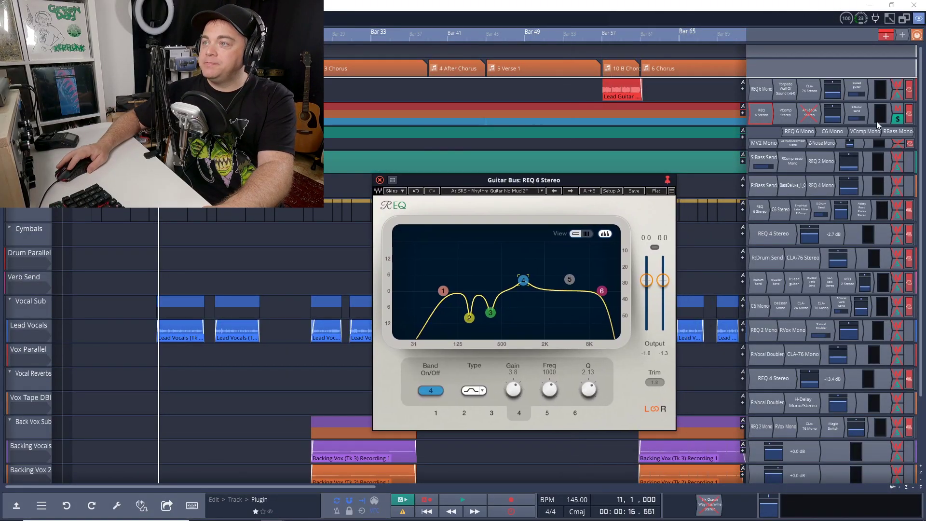
pyautogui.rightClick(761, 120)
pyautogui.click(771, 131)
pyautogui.click(592, 181)
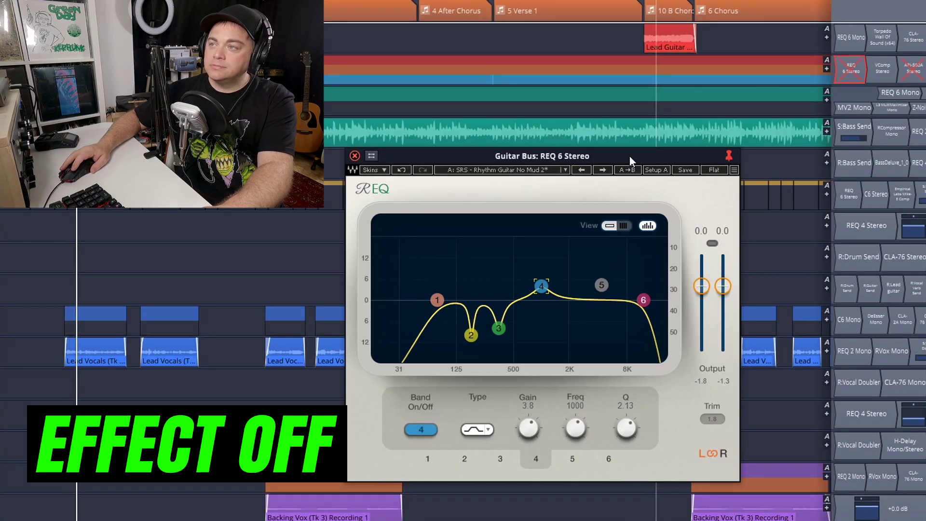
pyautogui.rightClick(836, 77)
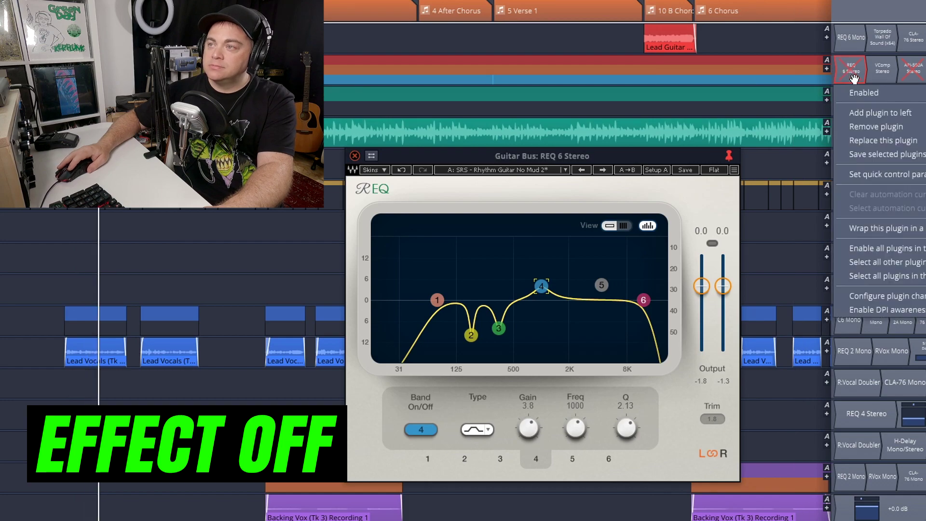
pyautogui.click(876, 94)
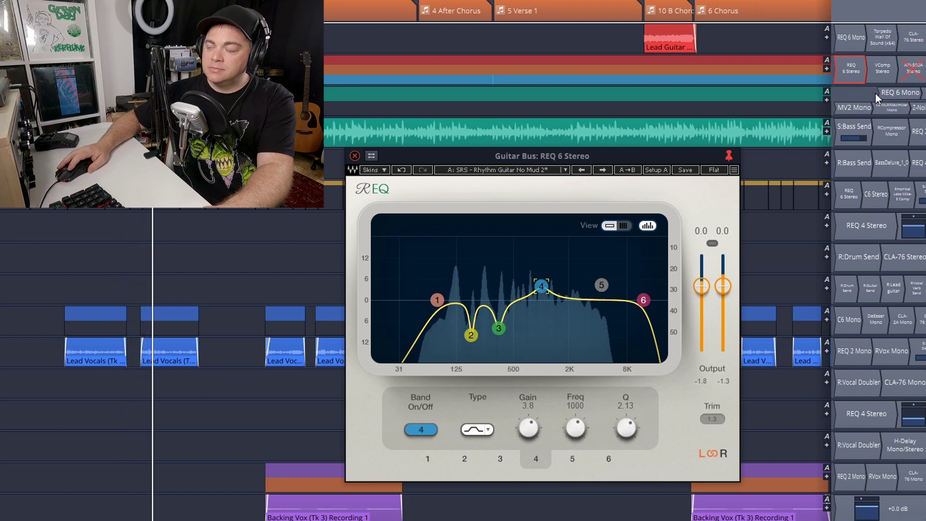
pyautogui.rightClick(849, 71)
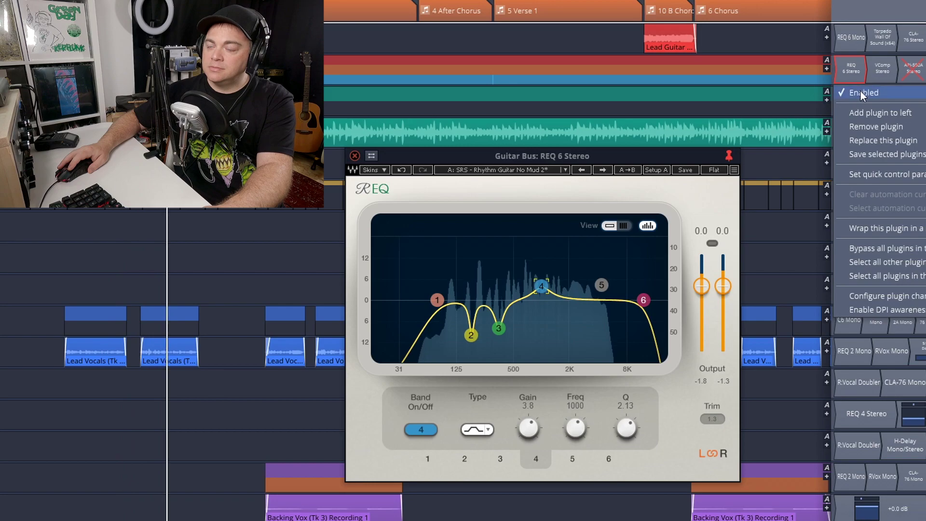
pyautogui.click(861, 92)
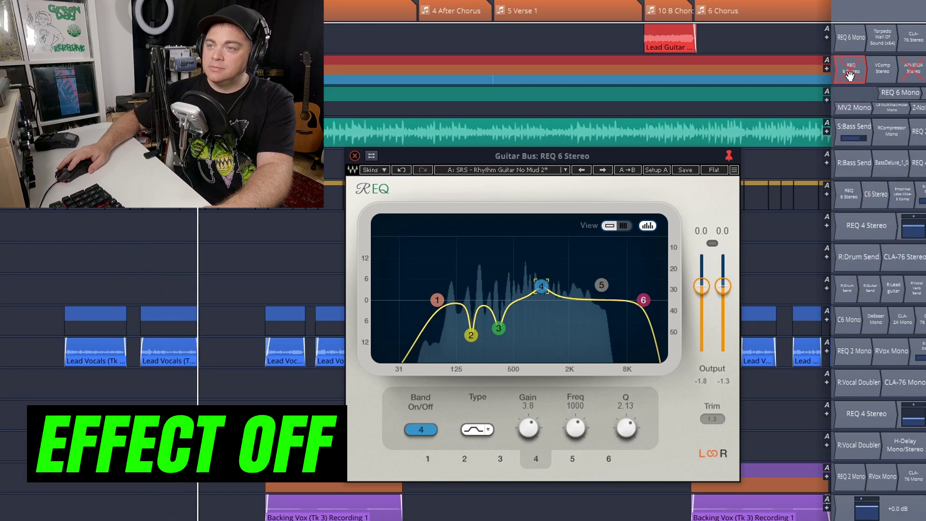
pyautogui.rightClick(850, 75)
pyautogui.click(867, 90)
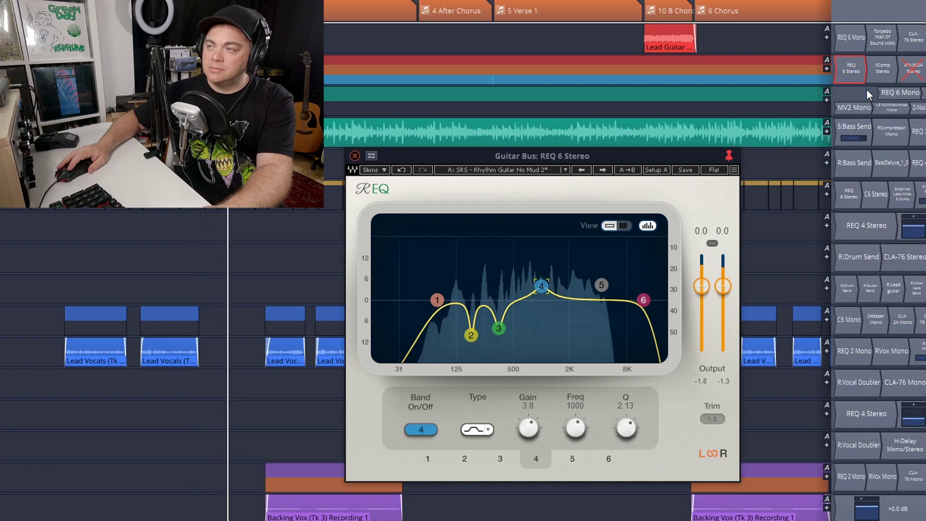
pyautogui.press('space')
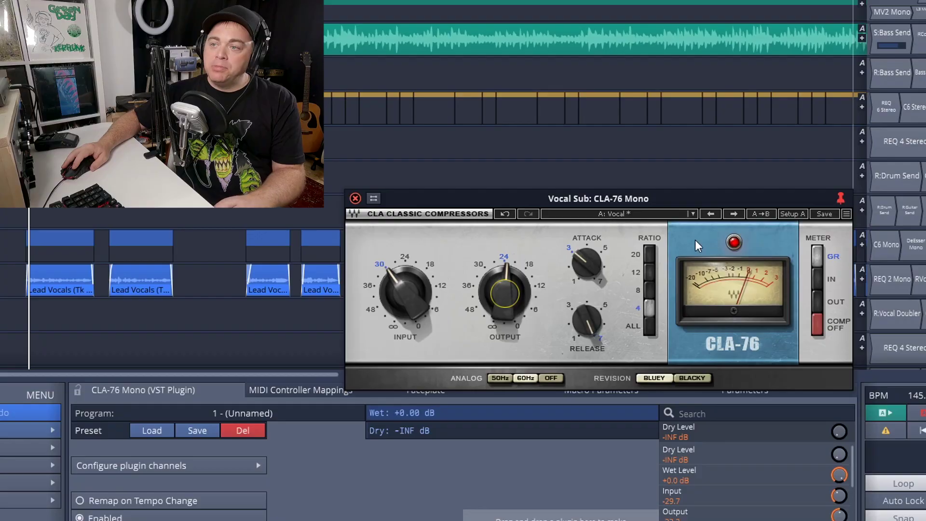
# Step: Compare the Blacky and Bluey revisions of the CLA-76 Mono compressor on the Vocal Sub, leaving it on Bluey
pyautogui.click(691, 378)
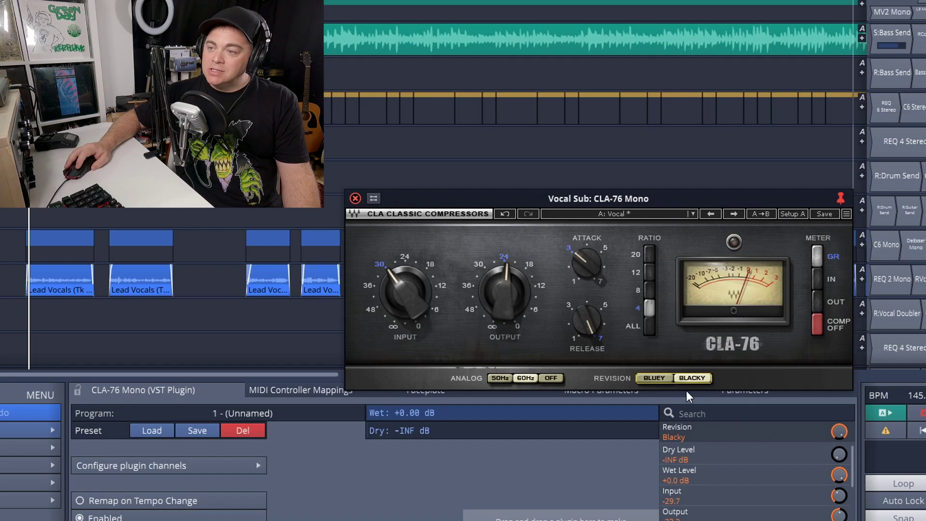
pyautogui.click(653, 377)
pyautogui.click(680, 376)
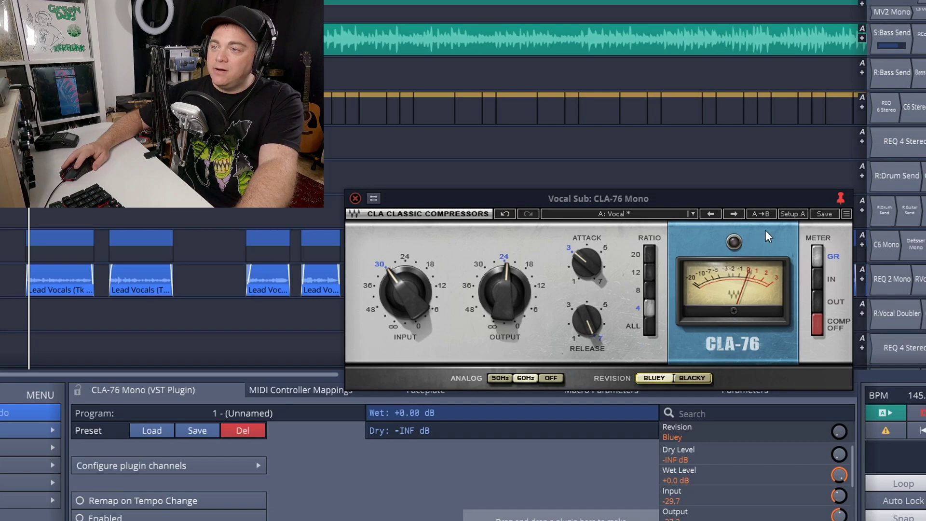
pyautogui.click(703, 203)
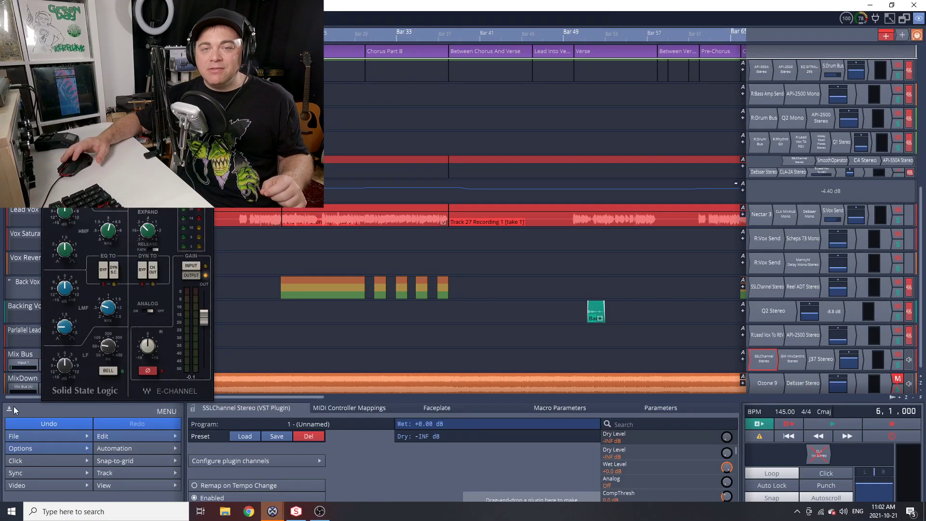
# Step: Collapse the lower controls area, bypass SSLChannel Stereo on the Overheads and Room tracks, and start playback
pyautogui.click(9, 409)
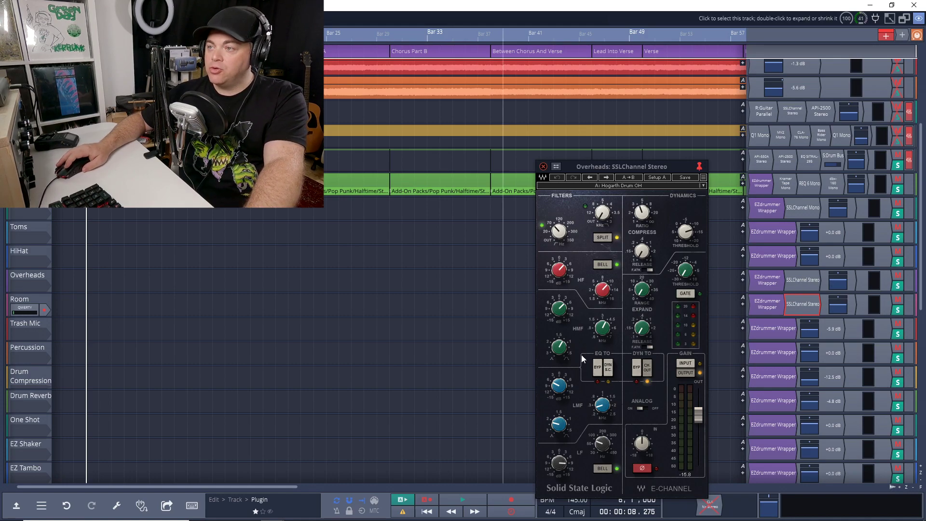
pyautogui.rightClick(806, 283)
pyautogui.click(795, 304)
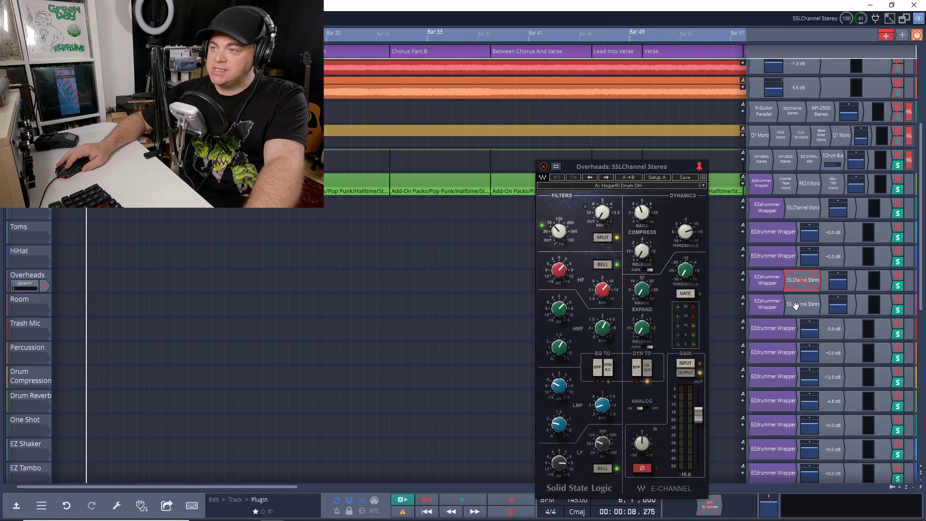
pyautogui.rightClick(805, 305)
pyautogui.click(795, 327)
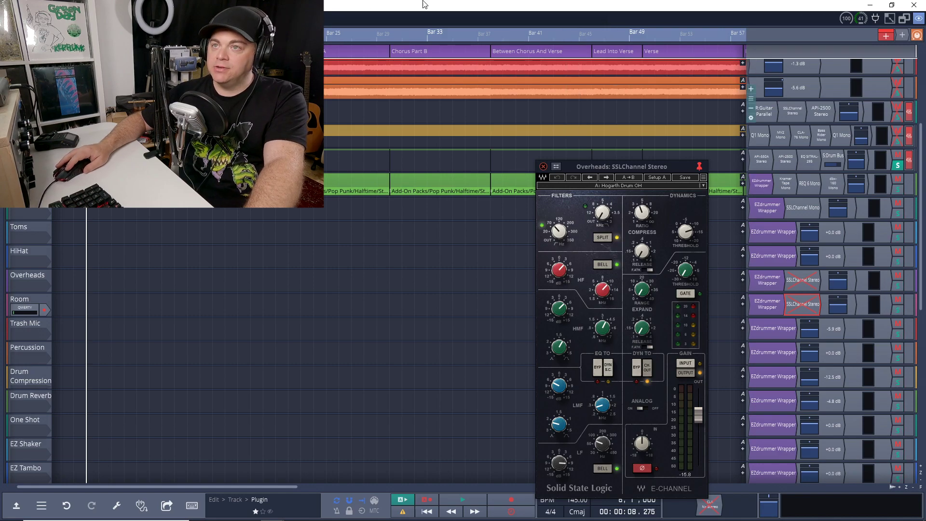
pyautogui.press('space')
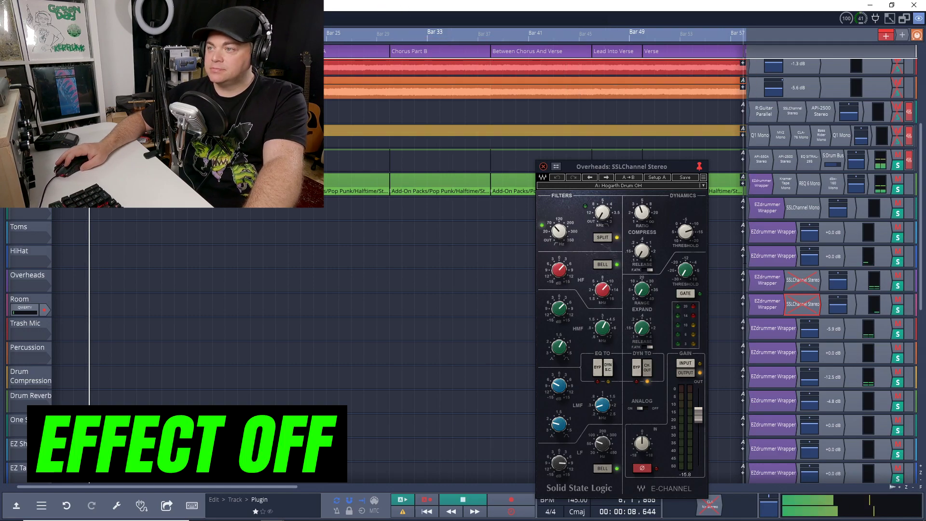
# Step: Re-enable SSLChannel Stereo on the Overheads and Room tracks during playback
pyautogui.rightClick(799, 282)
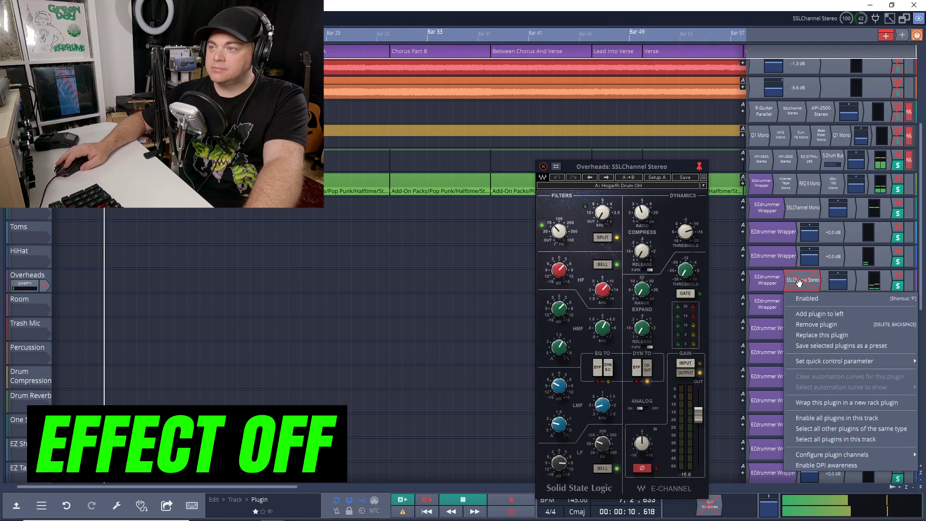
pyautogui.click(803, 302)
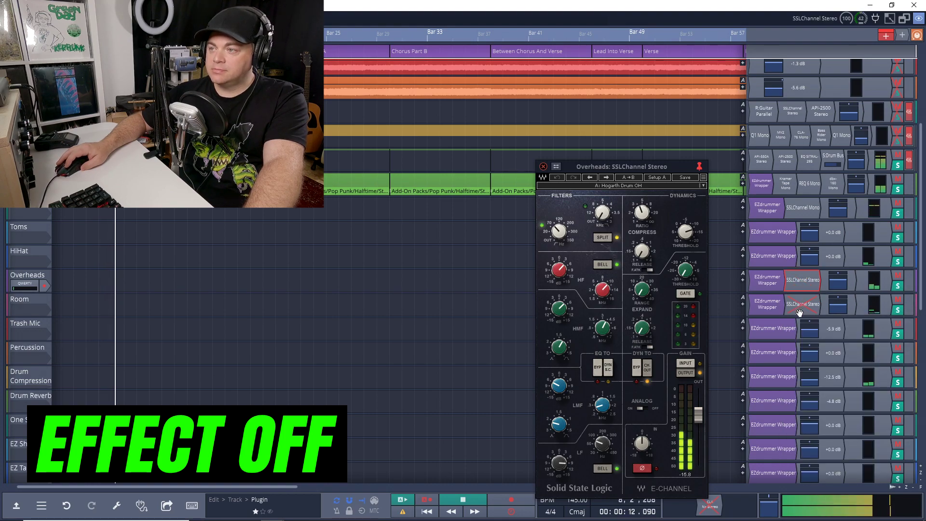
pyautogui.rightClick(803, 303)
pyautogui.click(802, 320)
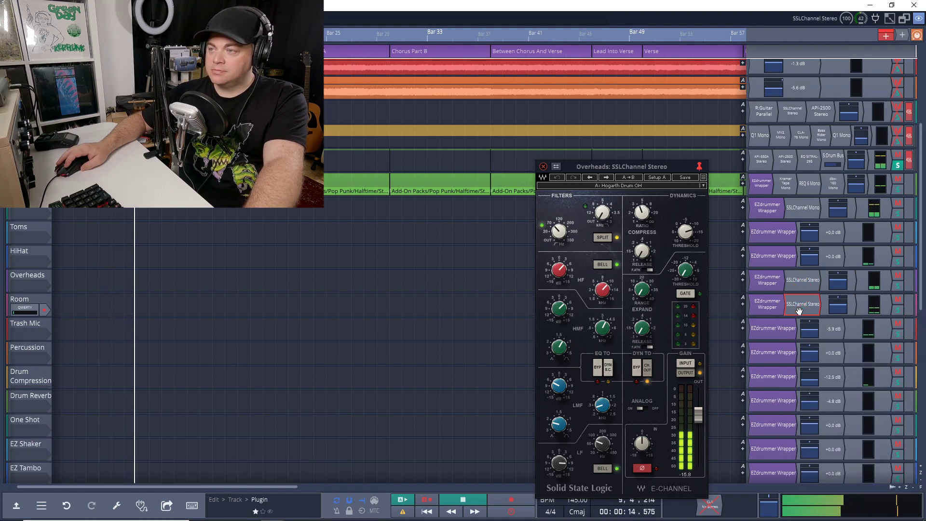
# Step: Compare the drums again with SSLChannel Stereo bypassed and enabled on Room and Overheads, leave both enabled, and stop playback
pyautogui.rightClick(800, 311)
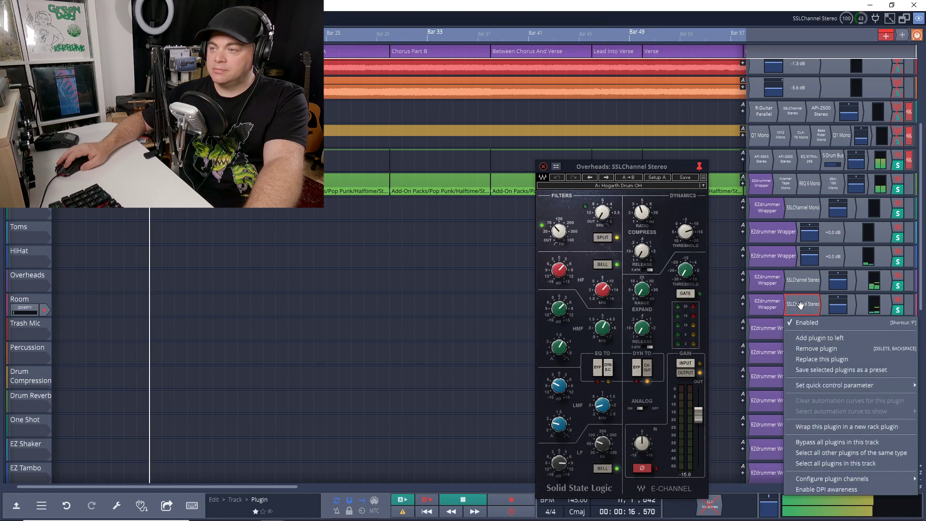
pyautogui.click(802, 323)
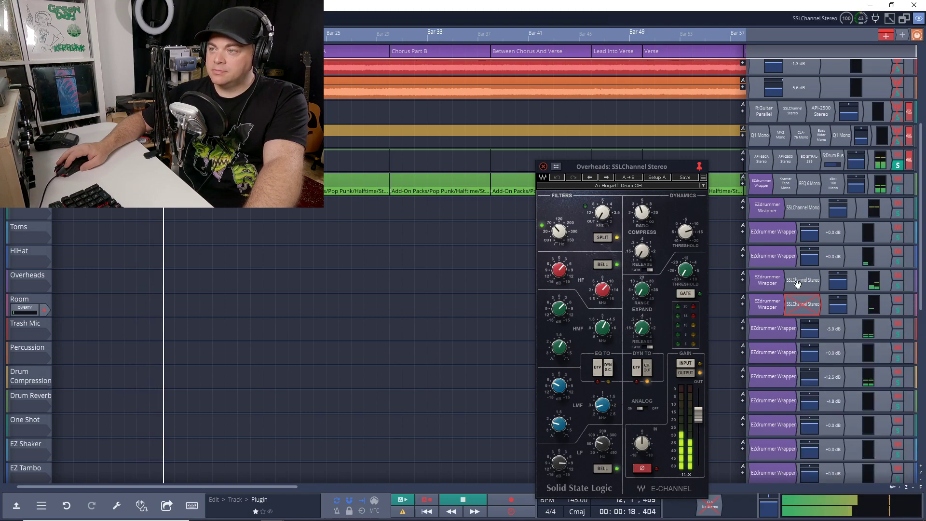
pyautogui.rightClick(802, 281)
pyautogui.click(803, 294)
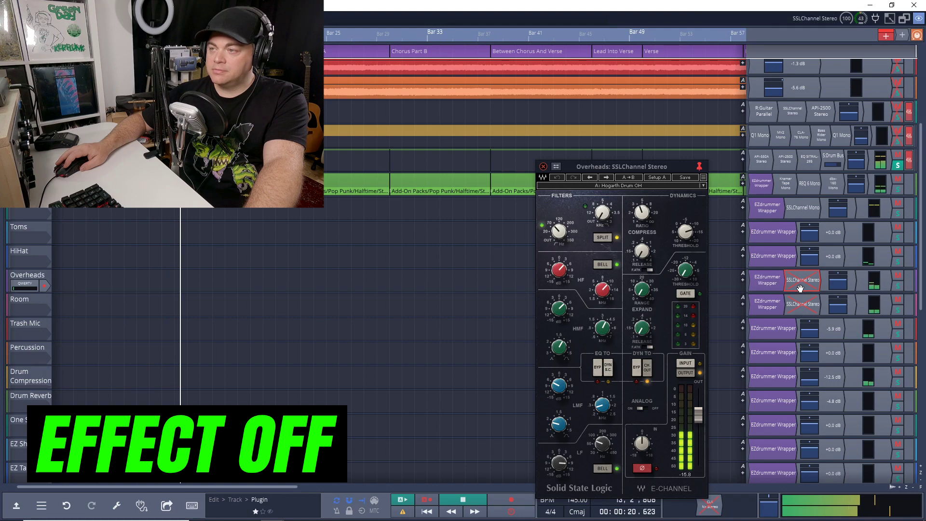
pyautogui.rightClick(800, 281)
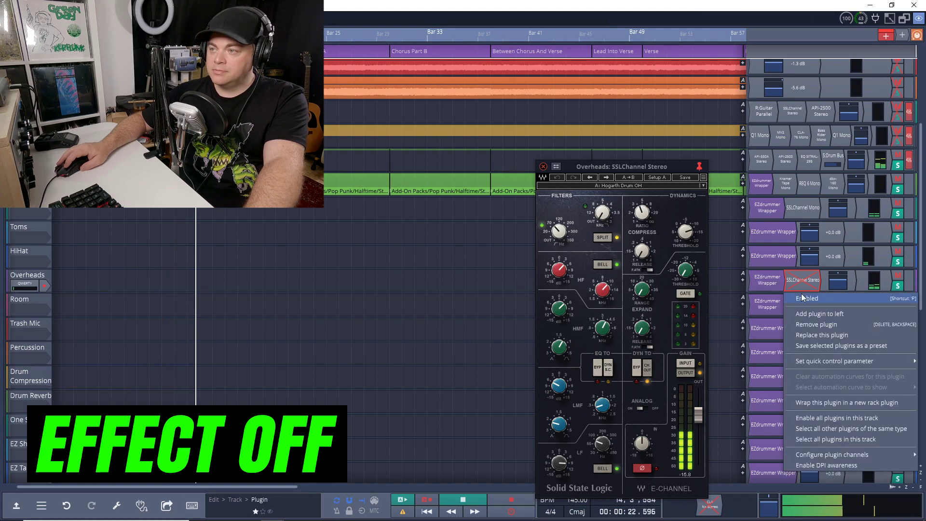
pyautogui.click(803, 295)
pyautogui.rightClick(805, 309)
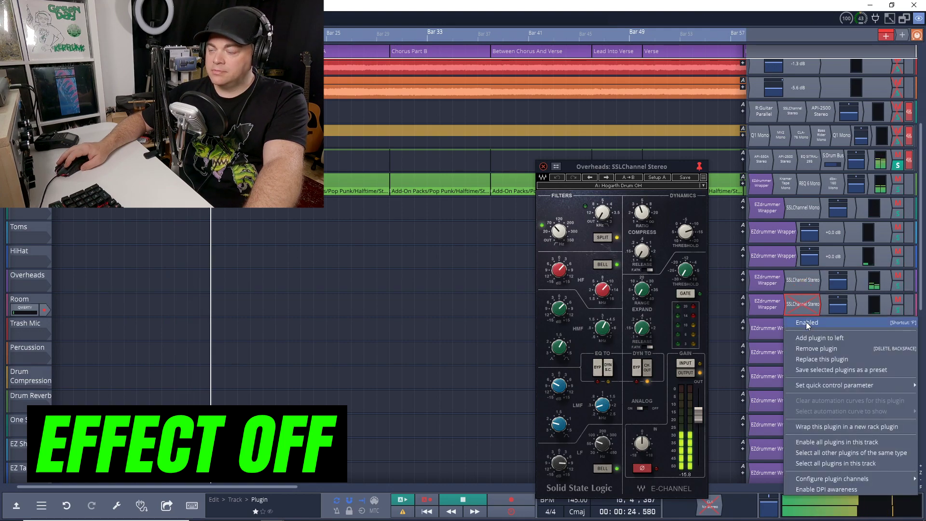
pyautogui.click(804, 320)
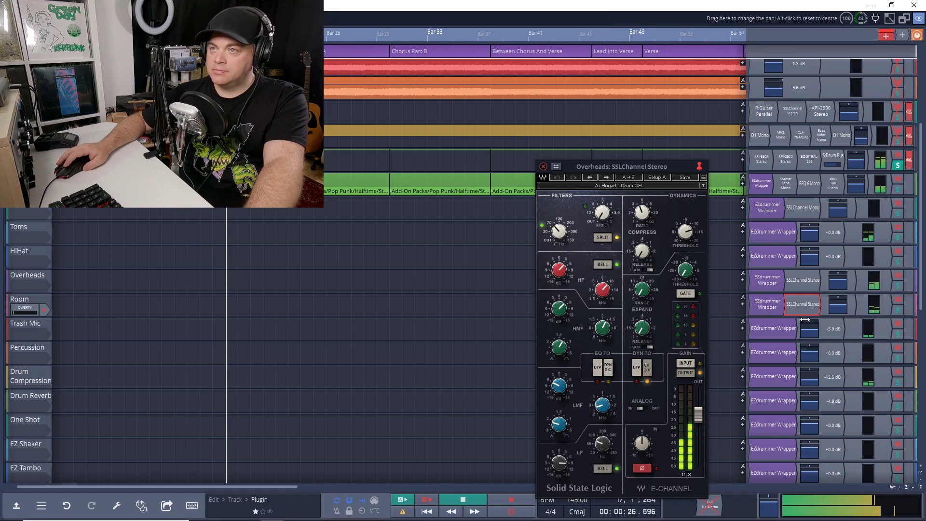
pyautogui.press('space')
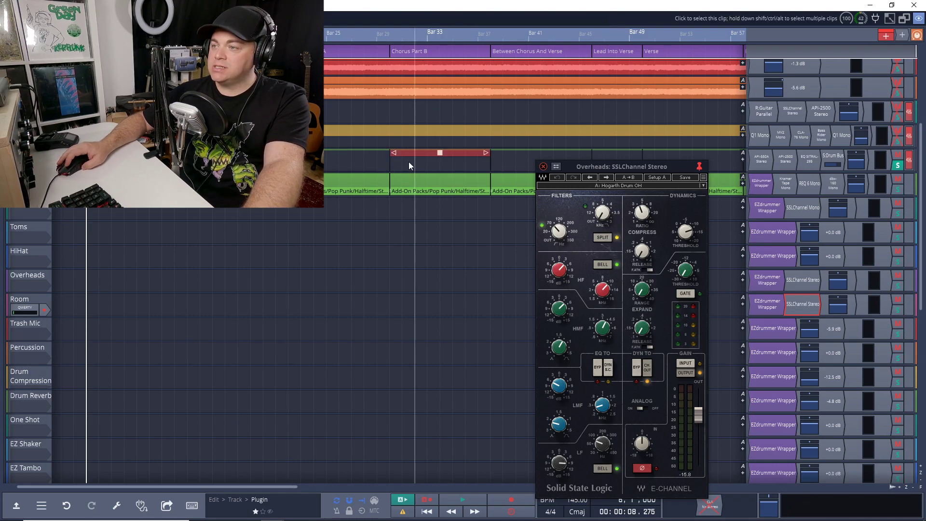
# Step: Close the SSLChannel Stereo plugin window of the Overheads track
pyautogui.scroll(-5, 19, 388)
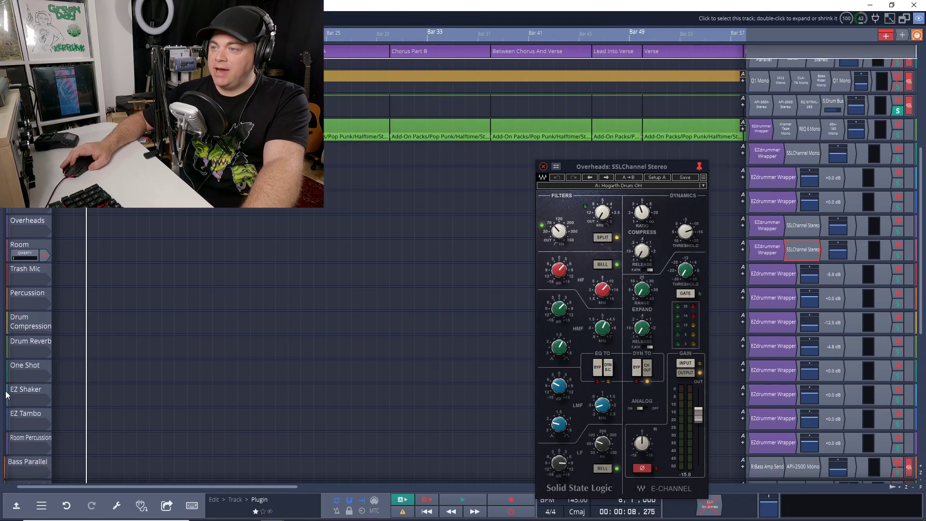
pyautogui.scroll(-6, 20, 388)
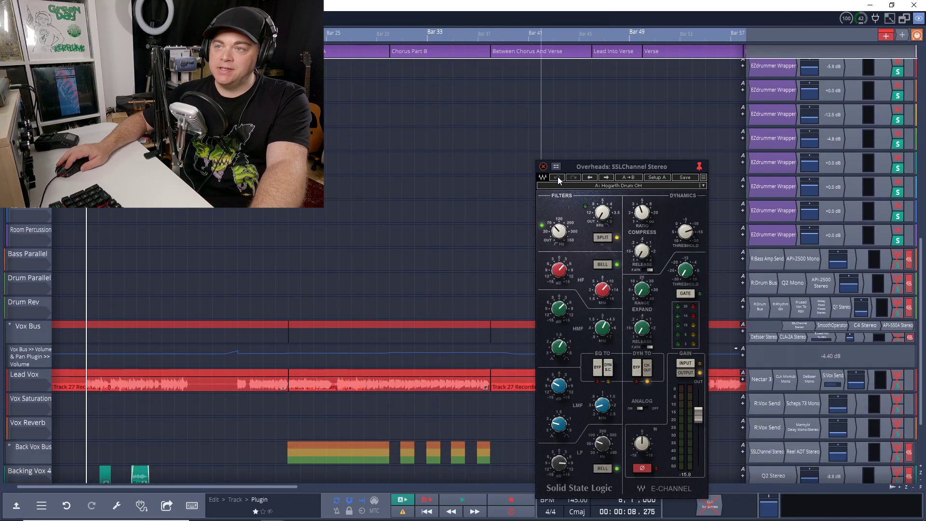
pyautogui.click(543, 166)
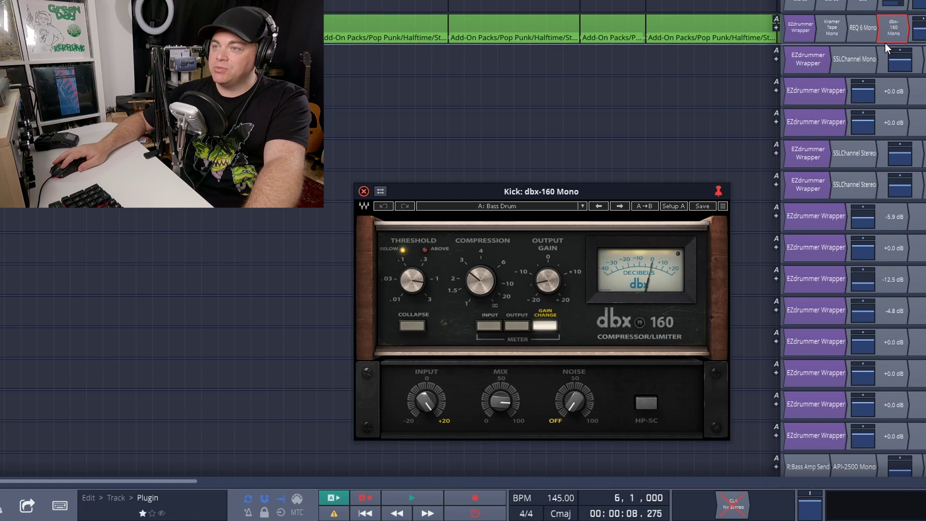
# Step: Look through the factory presets of the dbx-160 Mono compressor on the Kick track, keeping Bass Drum
pyautogui.click(501, 210)
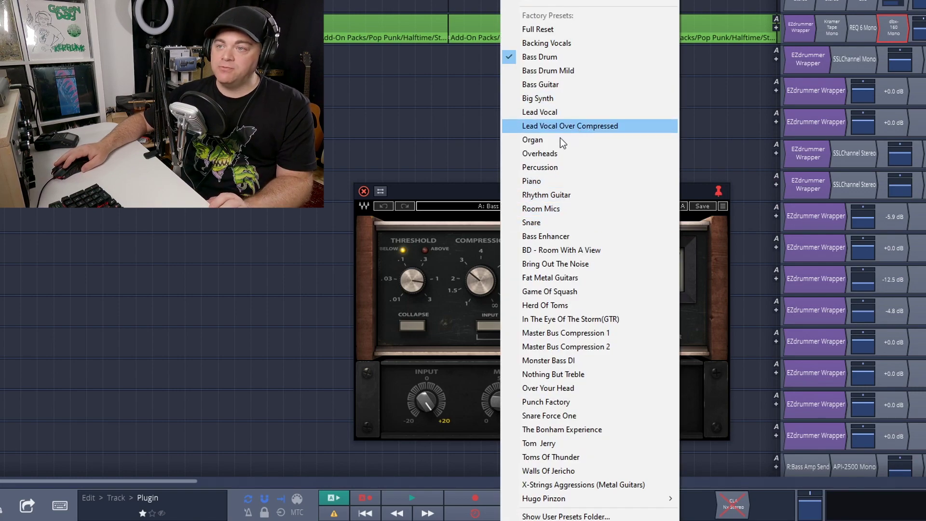
pyautogui.press('Escape')
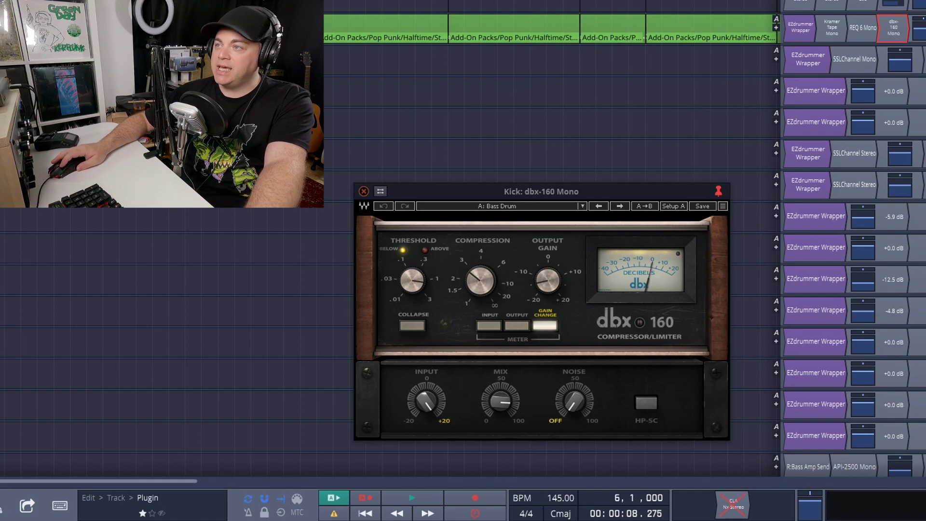
# Step: Bypass the dbx-160 Mono compressor on the Kick track and start playback
pyautogui.rightClick(894, 25)
pyautogui.click(897, 51)
pyautogui.press('space')
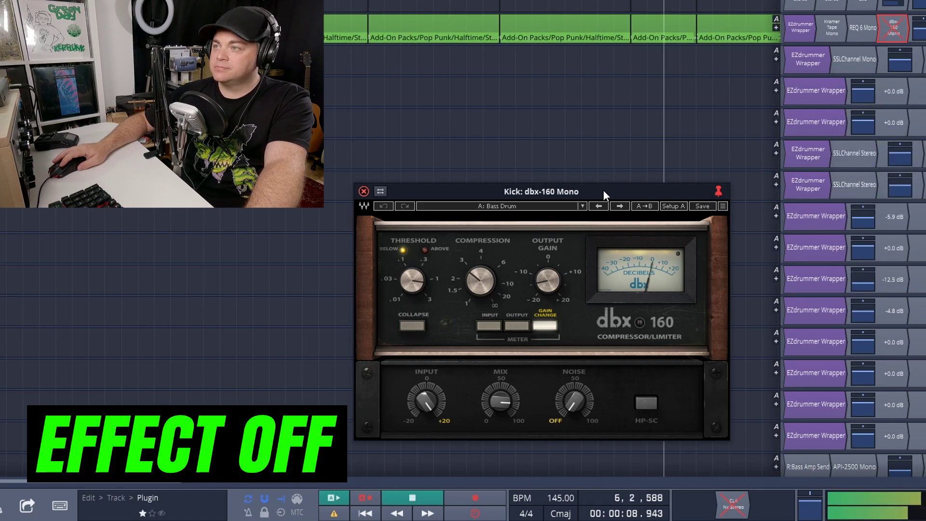
# Step: Enable the dbx-160 Mono compressor on the Kick track during playback to compare it with the bypassed sound
pyautogui.rightClick(895, 33)
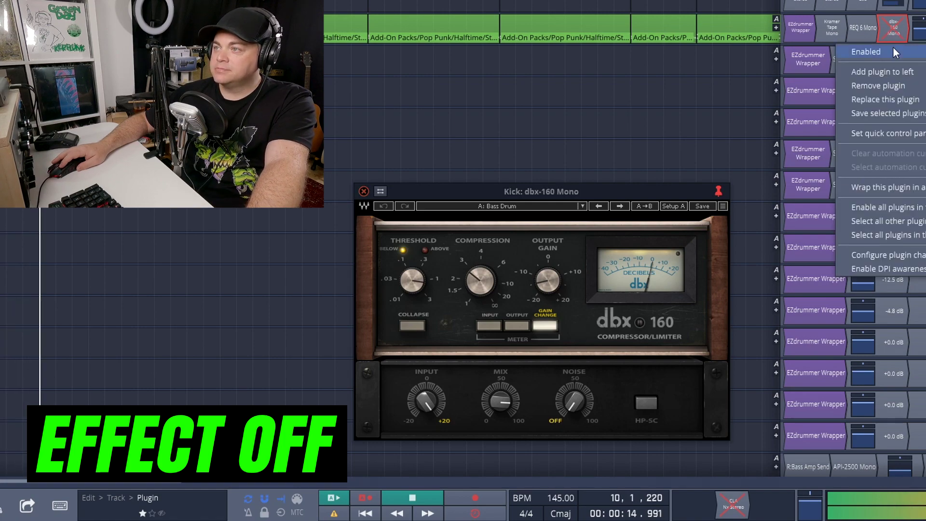
pyautogui.click(889, 47)
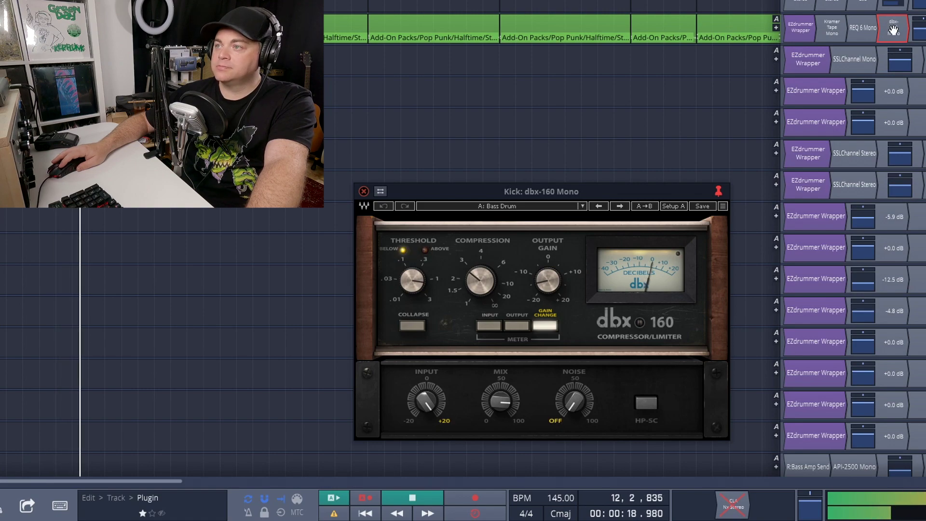
pyautogui.rightClick(894, 31)
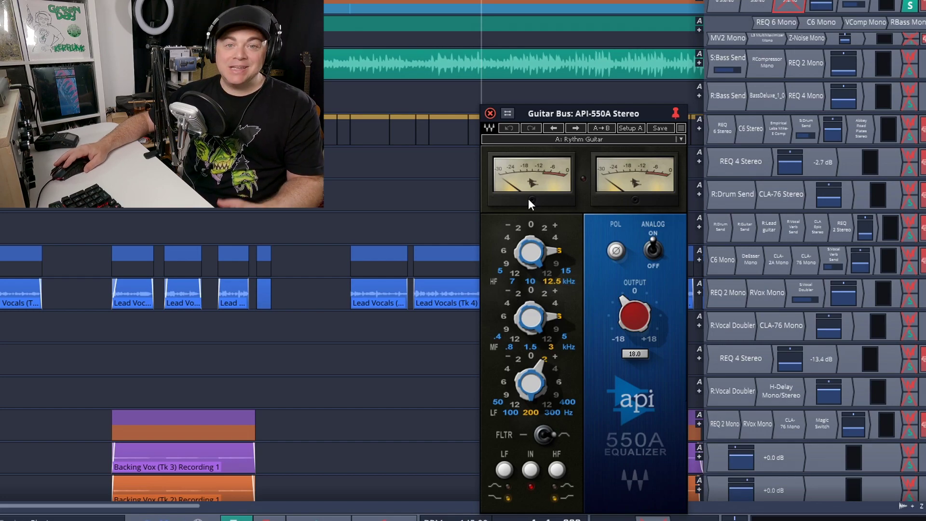
# Step: Reposition the Guitar Bus API-550A Stereo window and try a low-frequency gain of -2 dB
pyautogui.moveTo(591, 115); pyautogui.dragTo(589, 93)
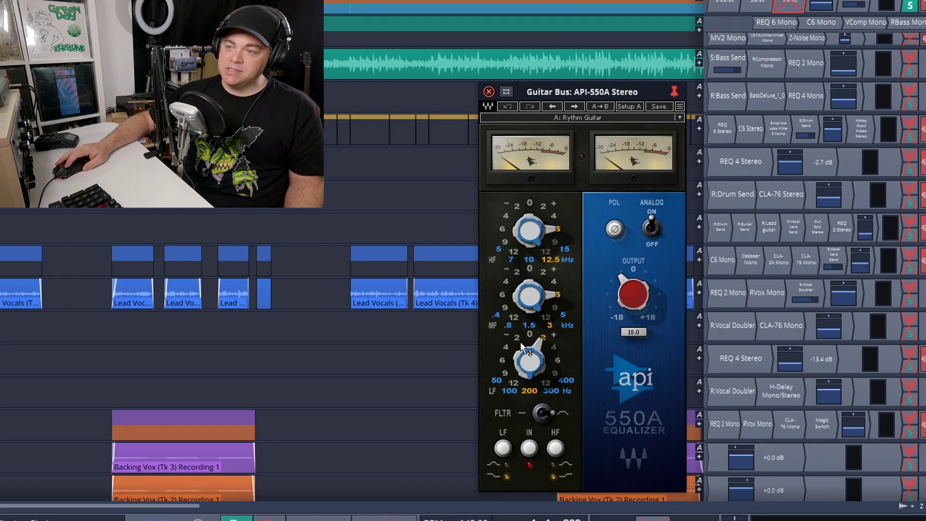
pyautogui.scroll(1, 548, 342)
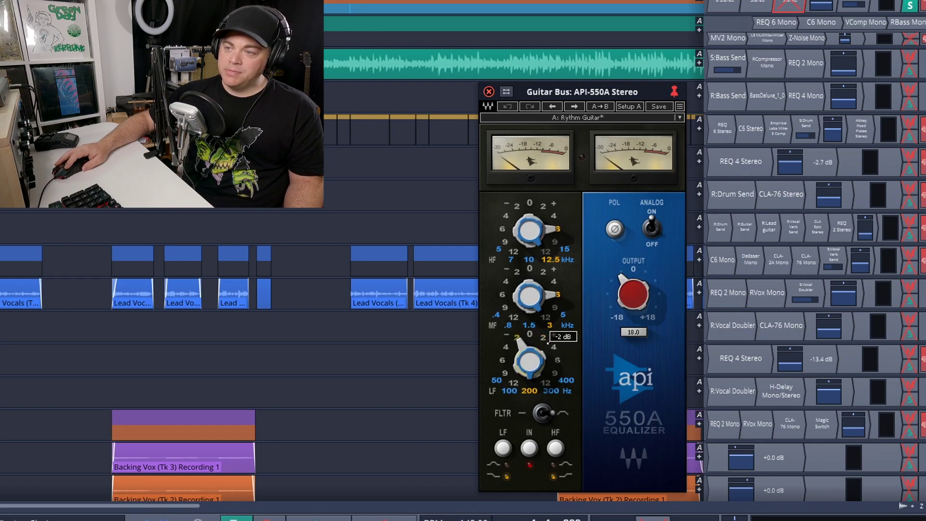
pyautogui.scroll(-1, 548, 341)
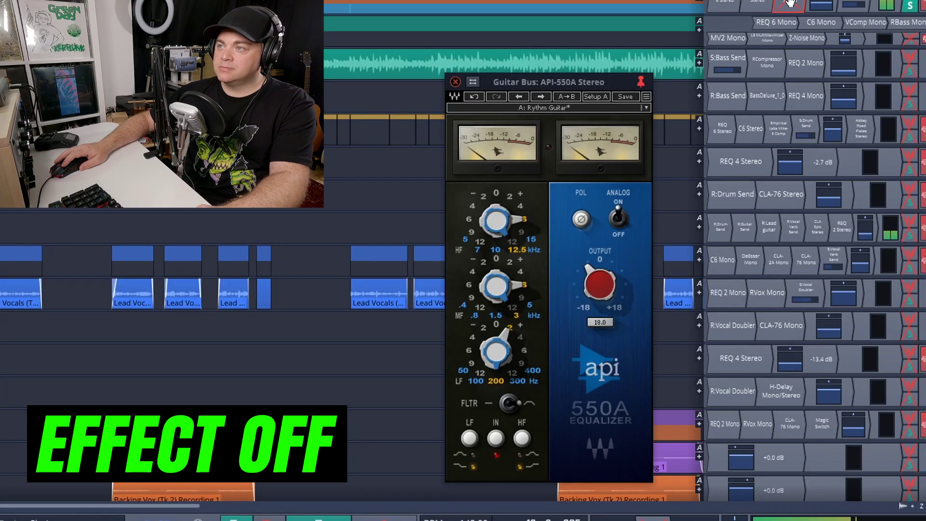
# Step: Compare the soloed guitars with API-550A Stereo enabled and bypassed on the Guitar Bus, leaving it enabled
pyautogui.rightClick(791, 22)
pyautogui.click(789, 21)
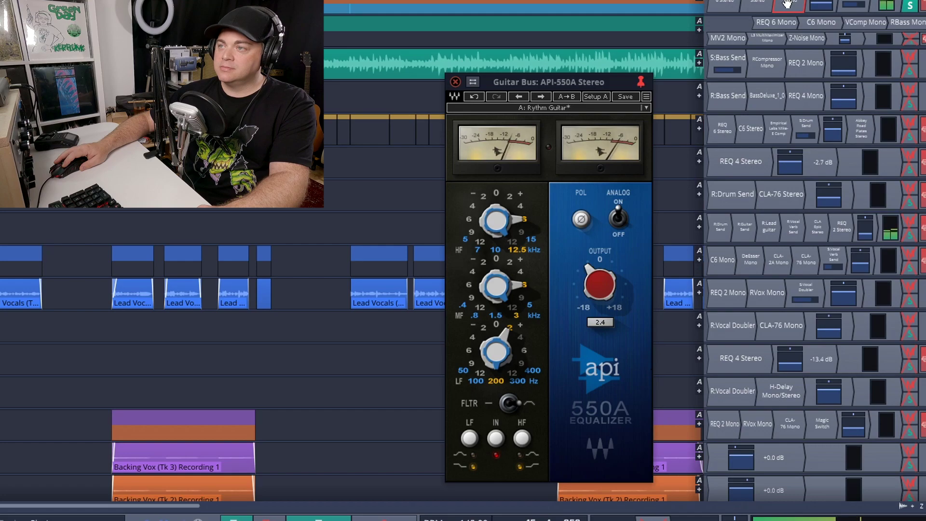
pyautogui.rightClick(789, 21)
pyautogui.click(787, 21)
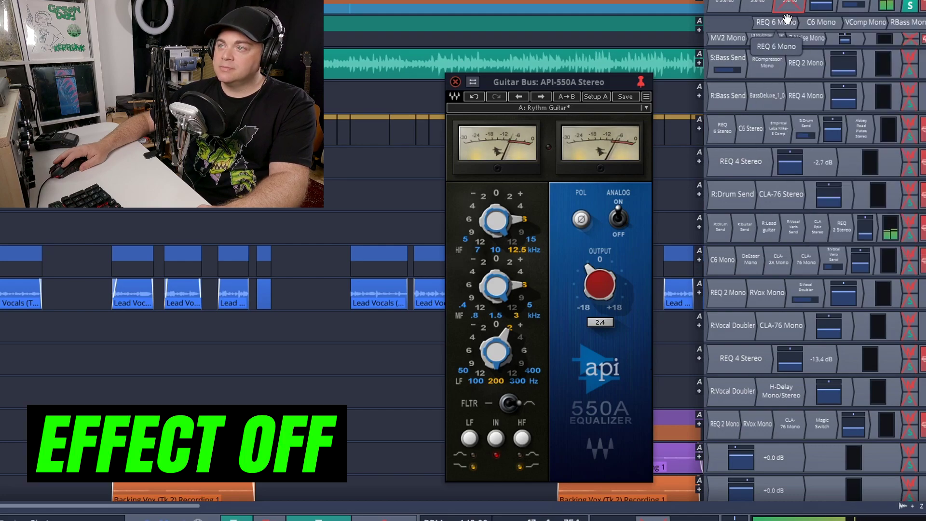
pyautogui.rightClick(787, 16)
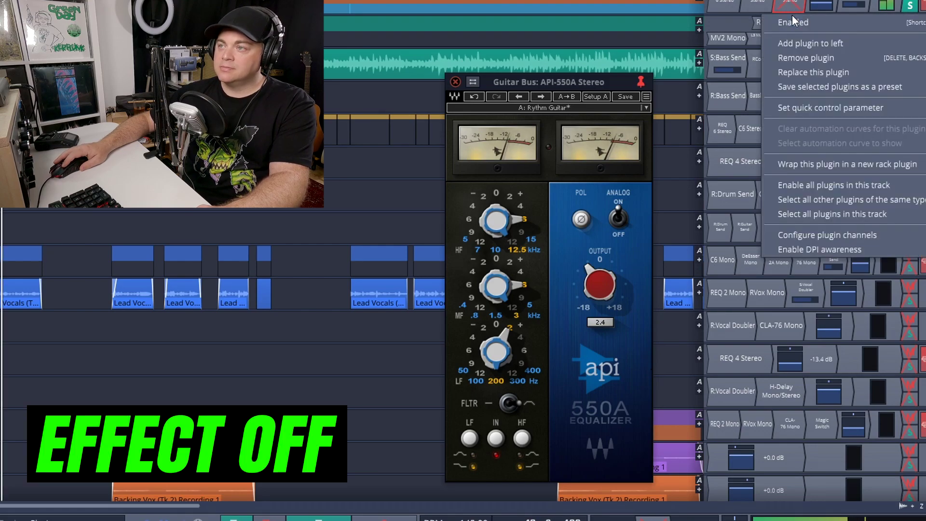
pyautogui.click(785, 22)
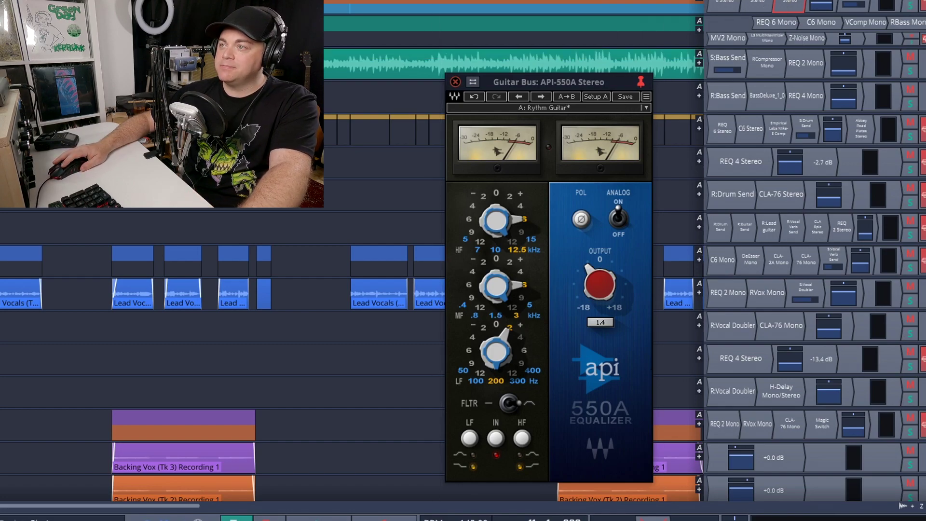
# Step: Compare the full mix with API-550A Stereo bypassed and enabled on the Guitar Bus, leave it enabled, and stop playback
pyautogui.rightClick(790, 2)
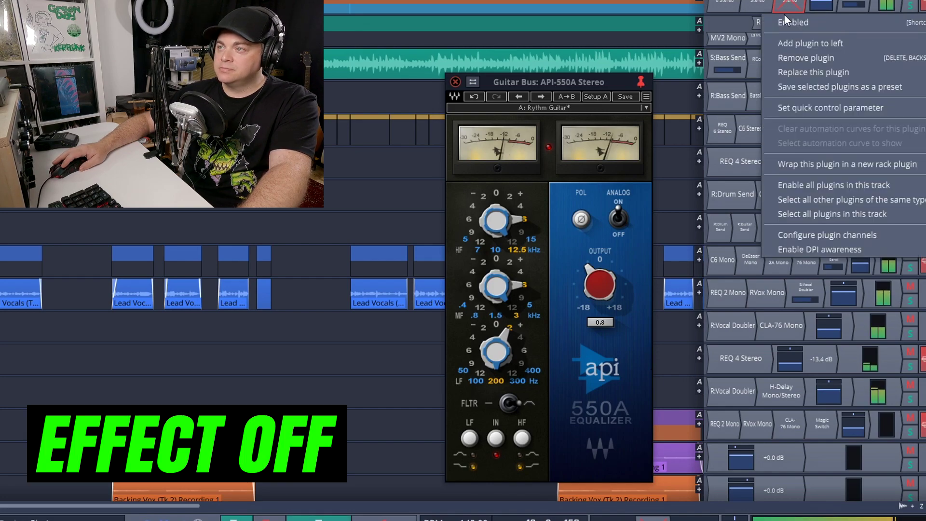
pyautogui.click(785, 21)
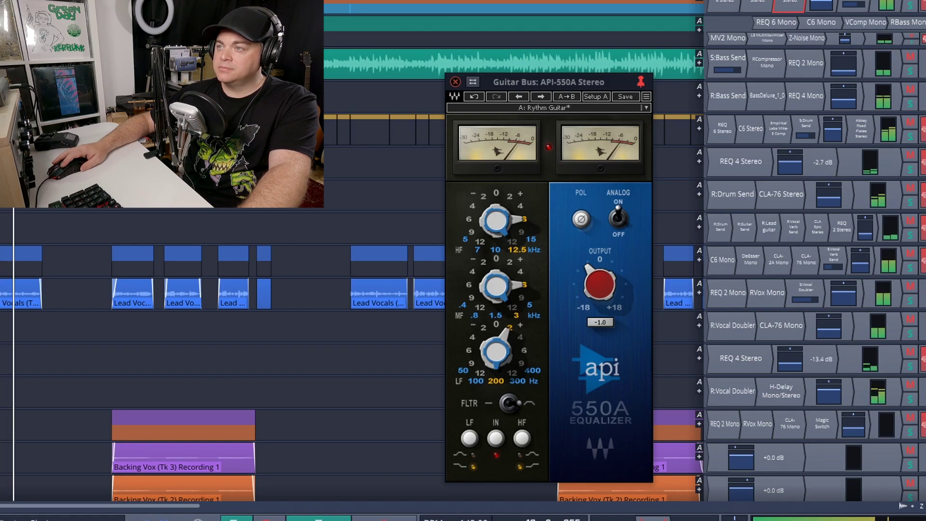
pyautogui.press('space')
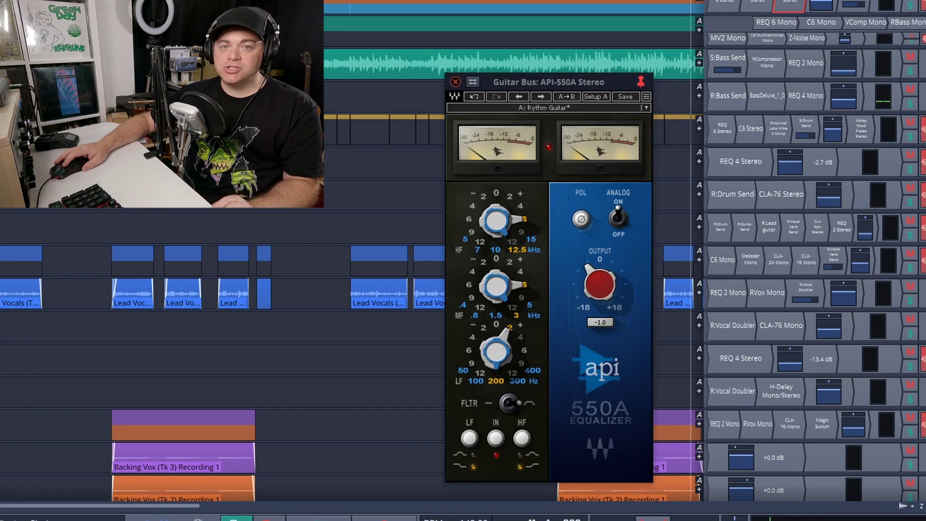
pyautogui.click(682, 29)
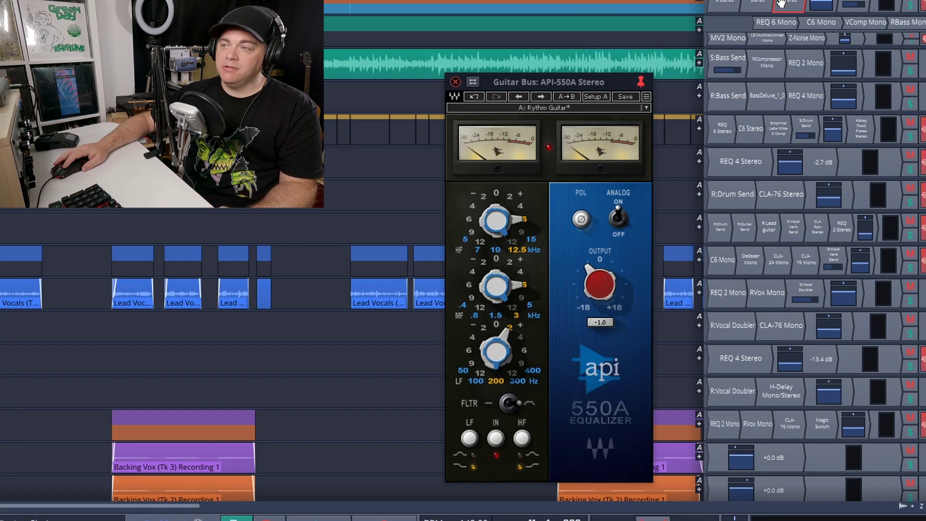
pyautogui.click(585, 58)
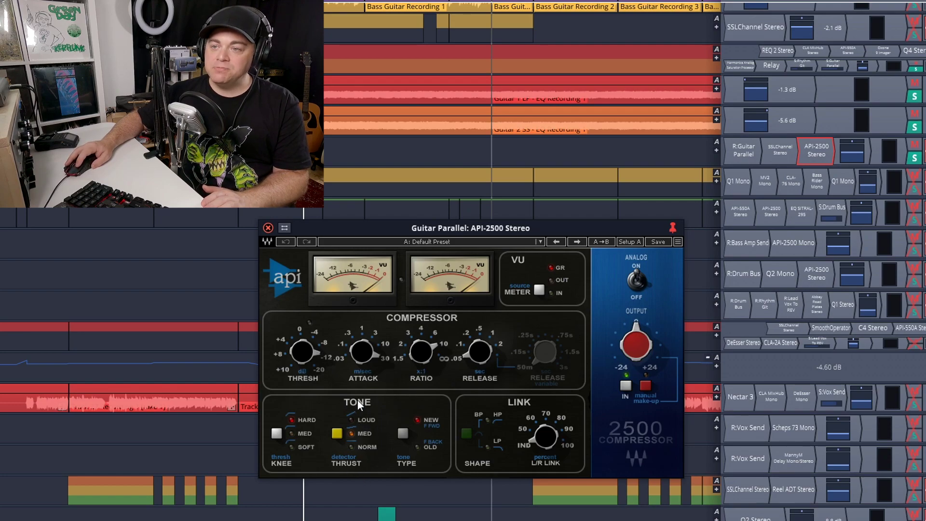
# Step: Try the Loud detector thrust in API-2500 Stereo on Guitar Parallel, and look through the API Collection product page
pyautogui.click(333, 455)
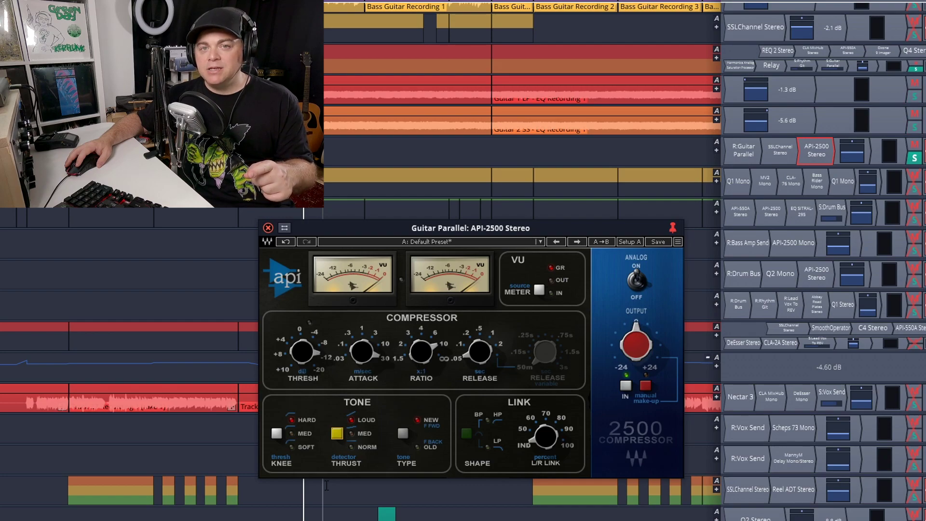
pyautogui.press('space')
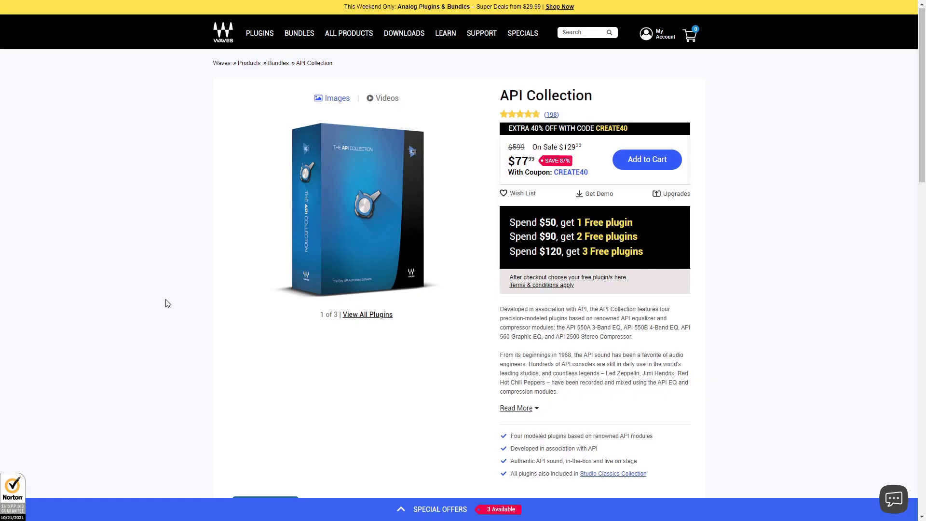
pyautogui.scroll(-5, 167, 303)
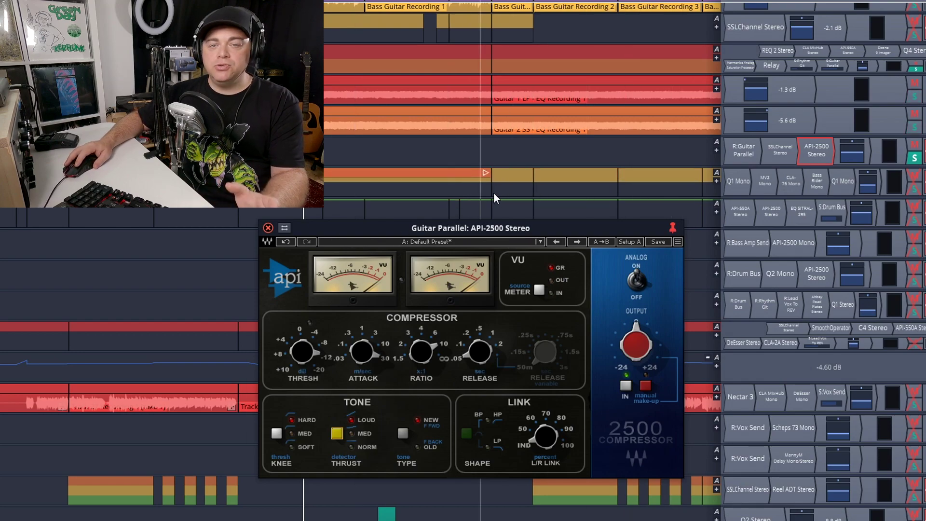
# Step: Reposition the API-2500 Stereo window and mute Guitar Parallel to audition the soloed guitars without parallel compression
pyautogui.moveTo(500, 231); pyautogui.dragTo(502, 194)
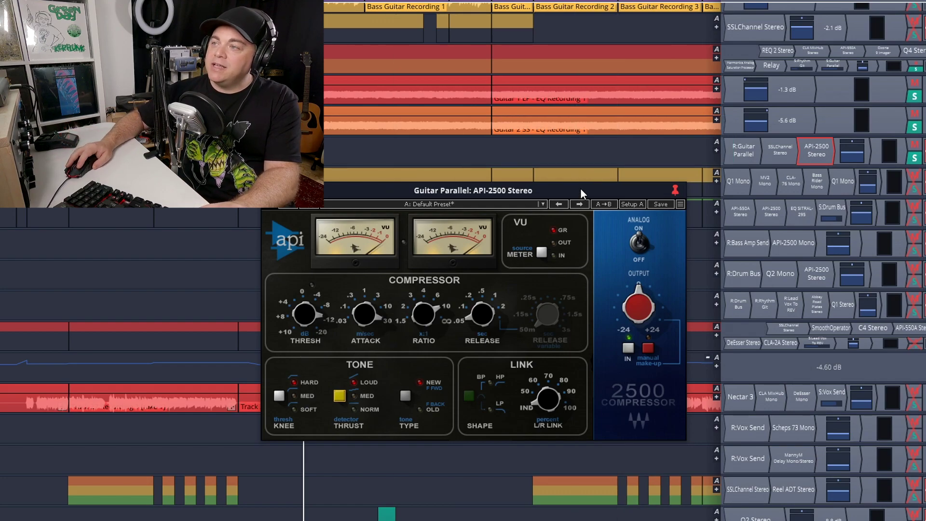
pyautogui.moveTo(580, 188); pyautogui.dragTo(580, 209)
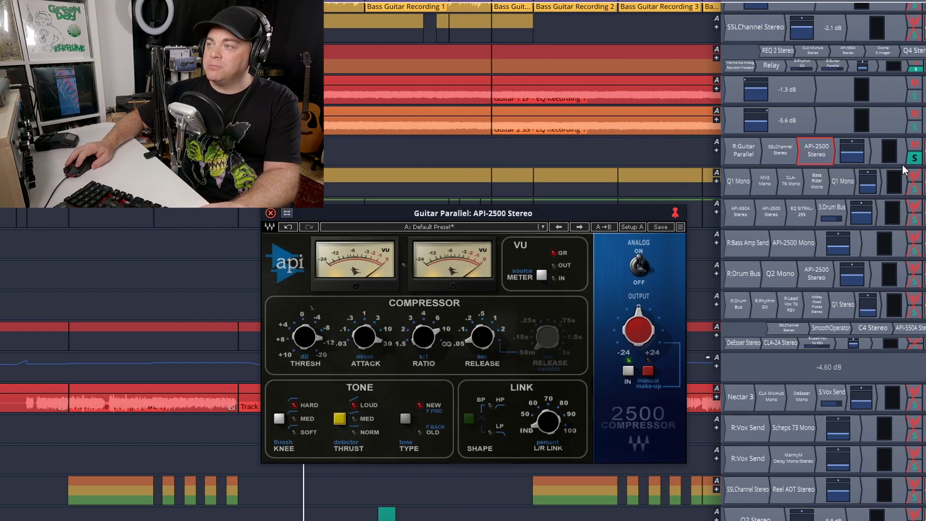
pyautogui.click(915, 147)
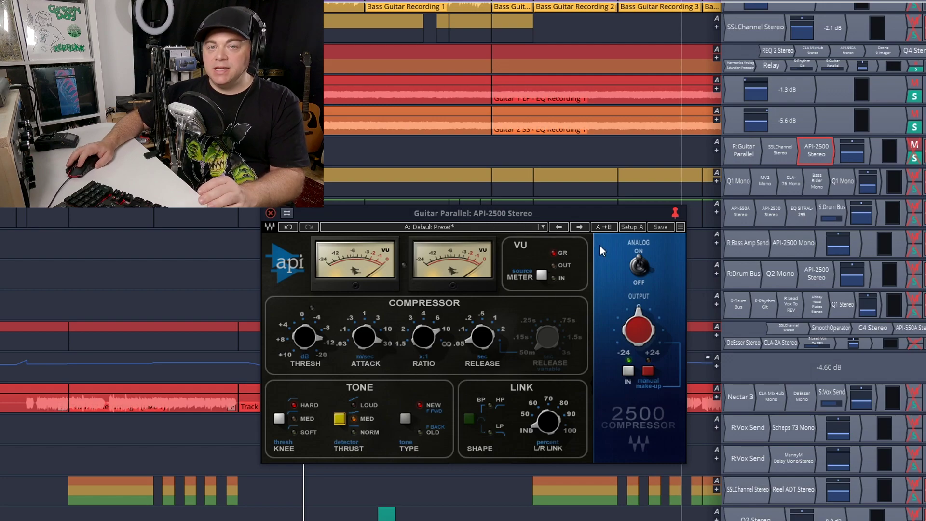
pyautogui.press('space')
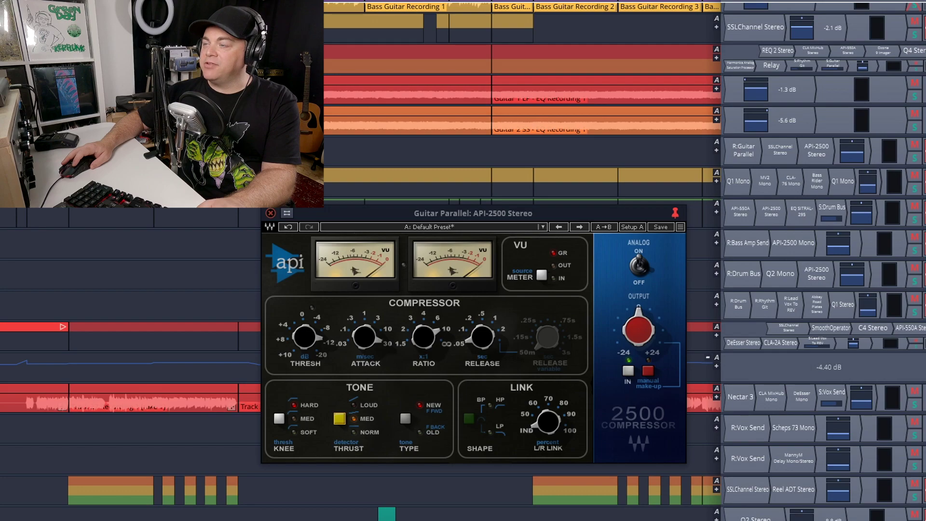
# Step: Play the full mix and compare it with the Guitar Parallel track muted and unmuted
pyautogui.press('space')
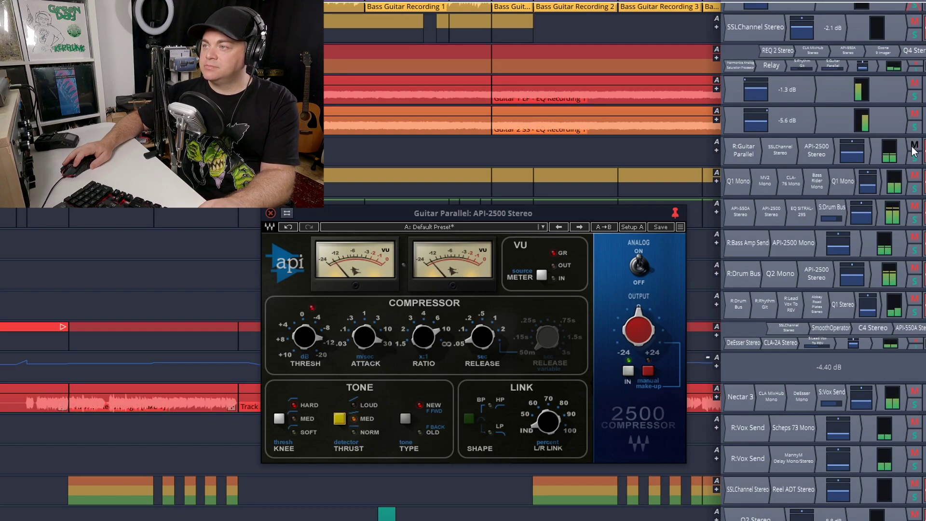
pyautogui.click(915, 145)
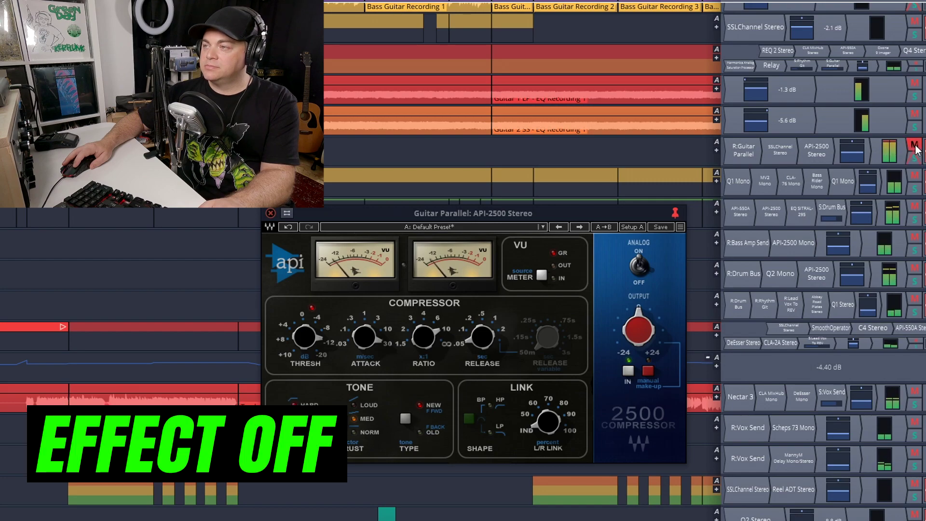
pyautogui.click(915, 145)
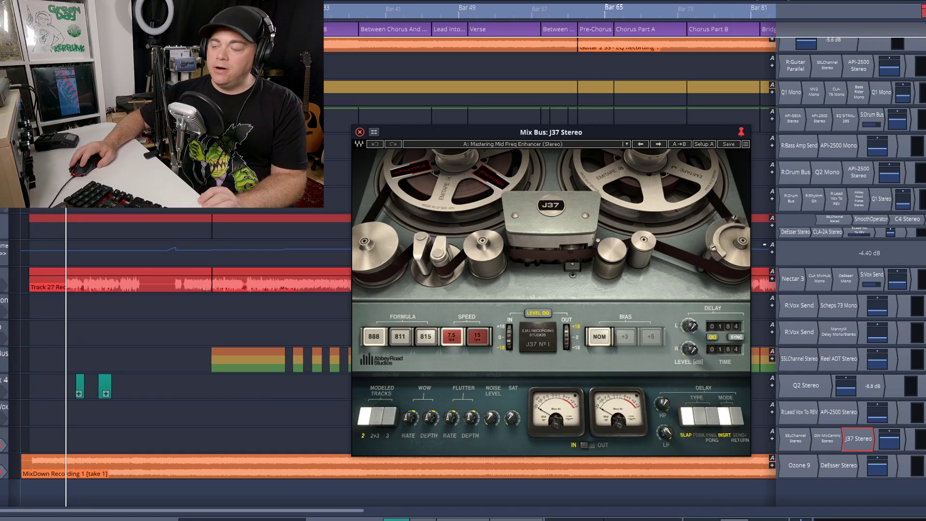
# Step: Check the plugin options of J37 Stereo on the Mix Bus, and look through the Abbey Road Collection product page
pyautogui.rightClick(857, 440)
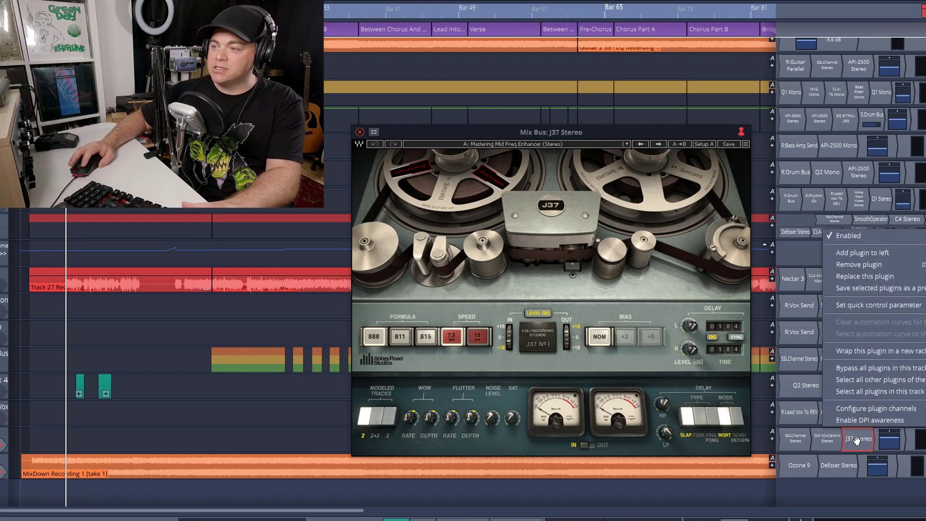
pyautogui.click(618, 248)
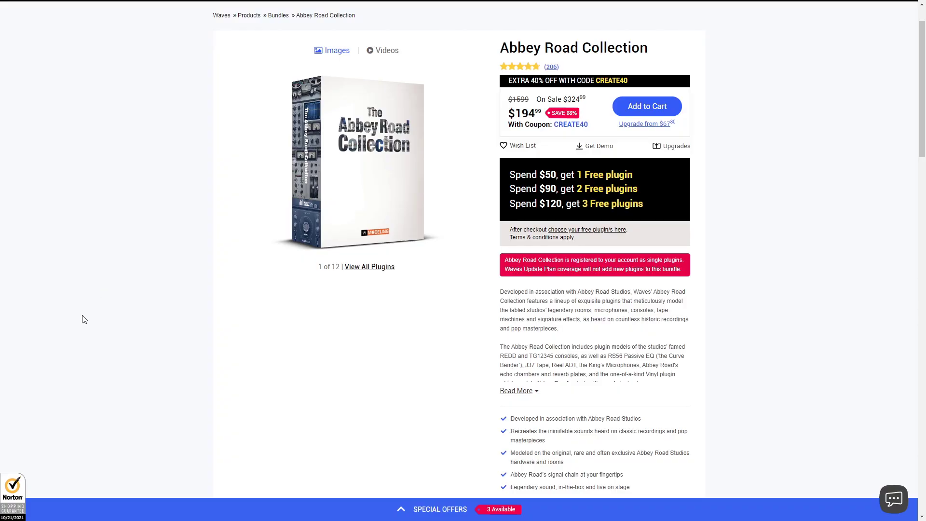
pyautogui.scroll(-10, 83, 319)
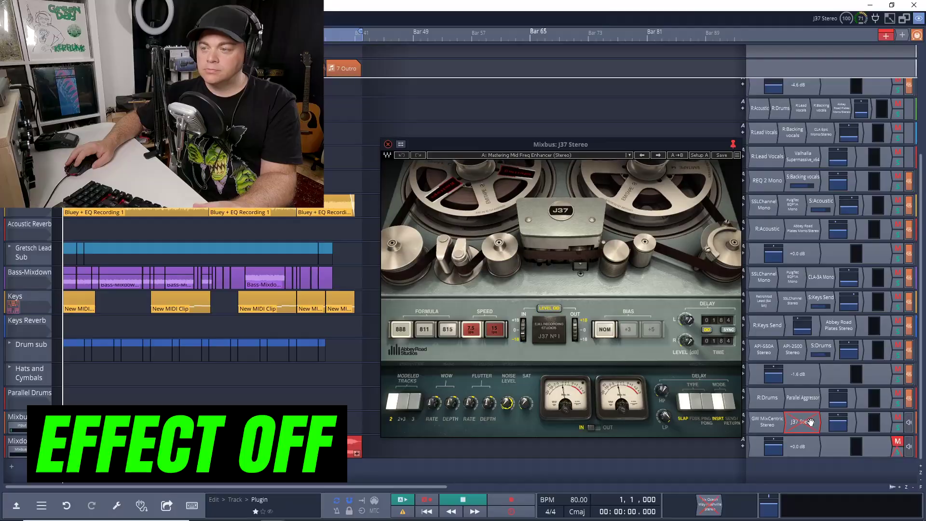
# Step: Play the full mix and compare it with J37 Stereo bypassed and enabled on the Mixbus, leaving the plugin enabled
pyautogui.press('space')
pyautogui.rightClick(804, 423)
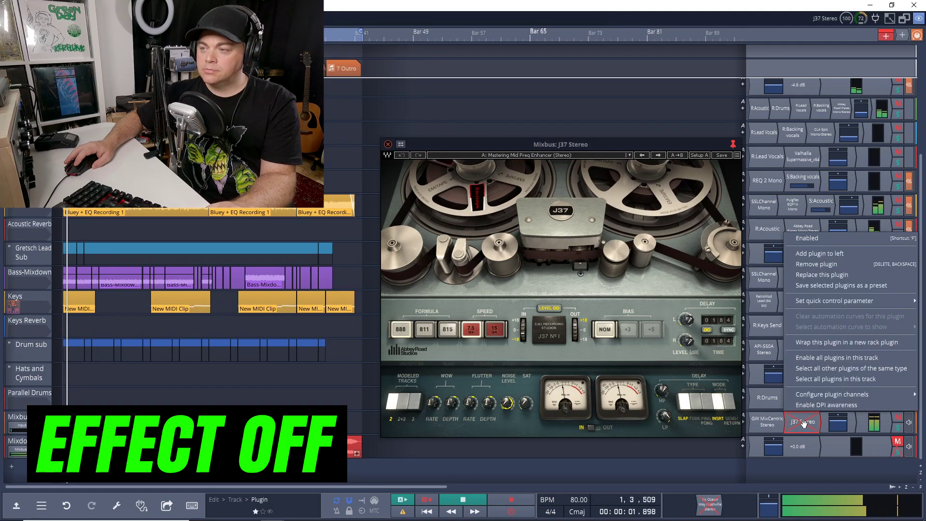
pyautogui.click(807, 238)
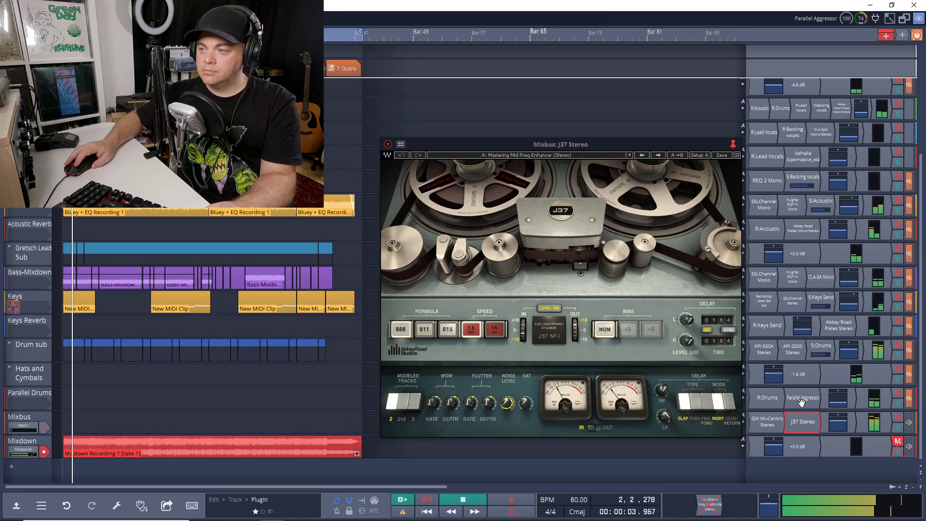
pyautogui.rightClick(804, 423)
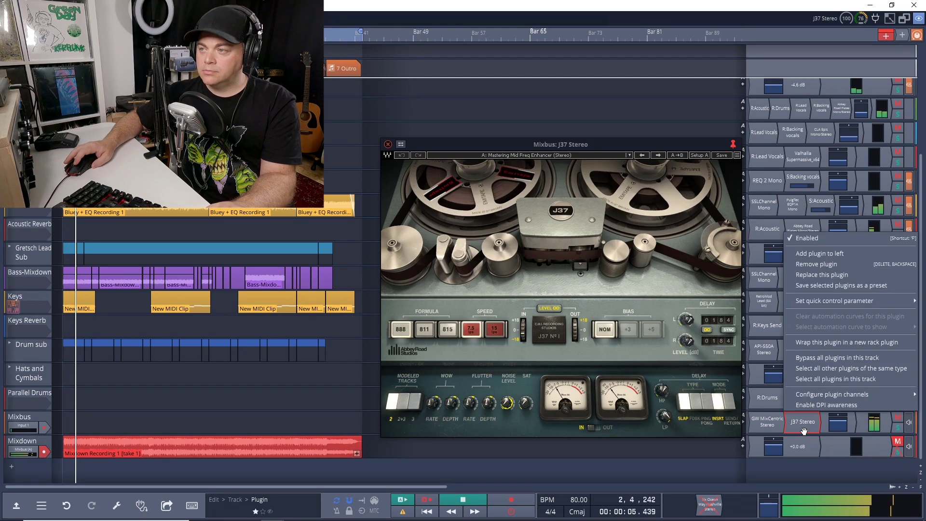
pyautogui.click(816, 239)
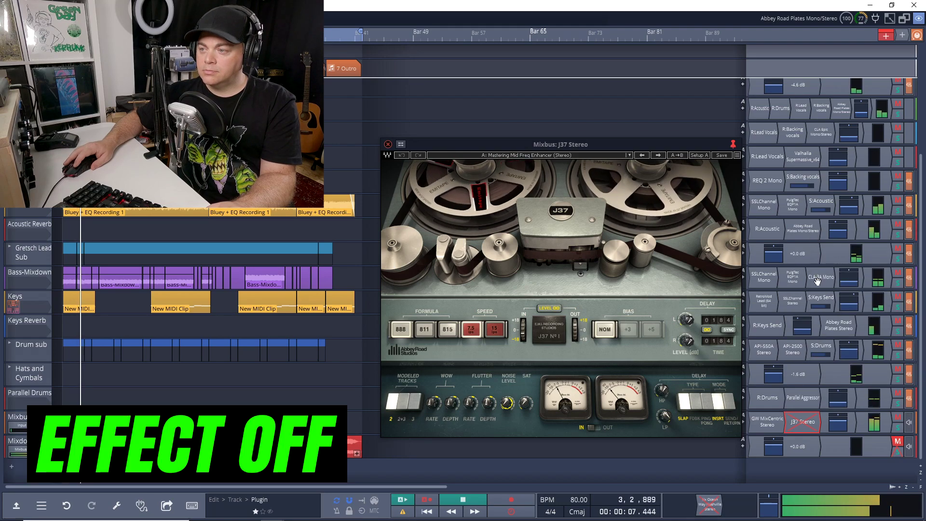
pyautogui.rightClick(812, 416)
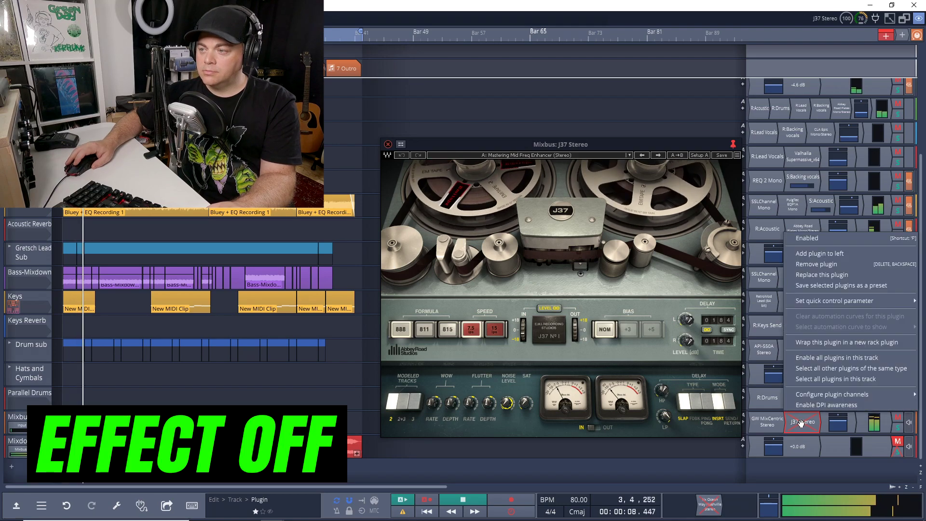
pyautogui.click(812, 240)
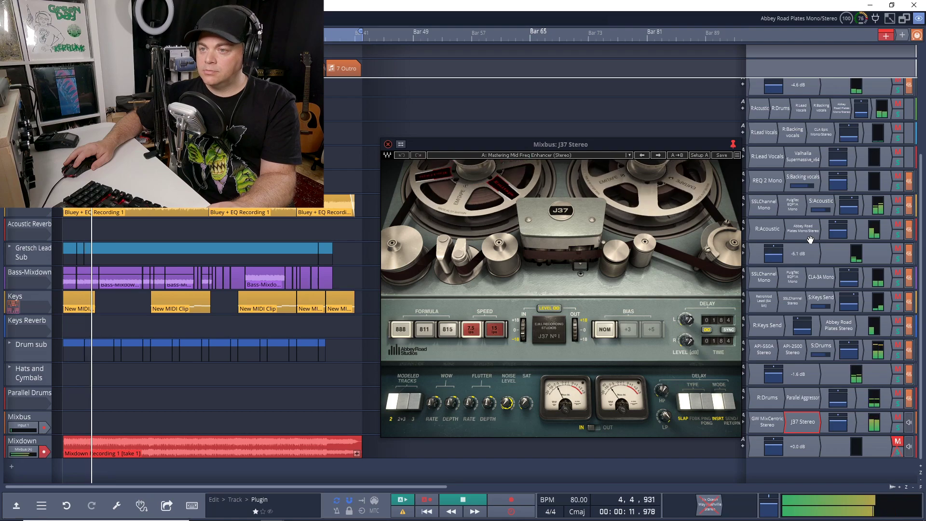
pyautogui.rightClick(801, 423)
pyautogui.click(807, 238)
pyautogui.rightClick(802, 424)
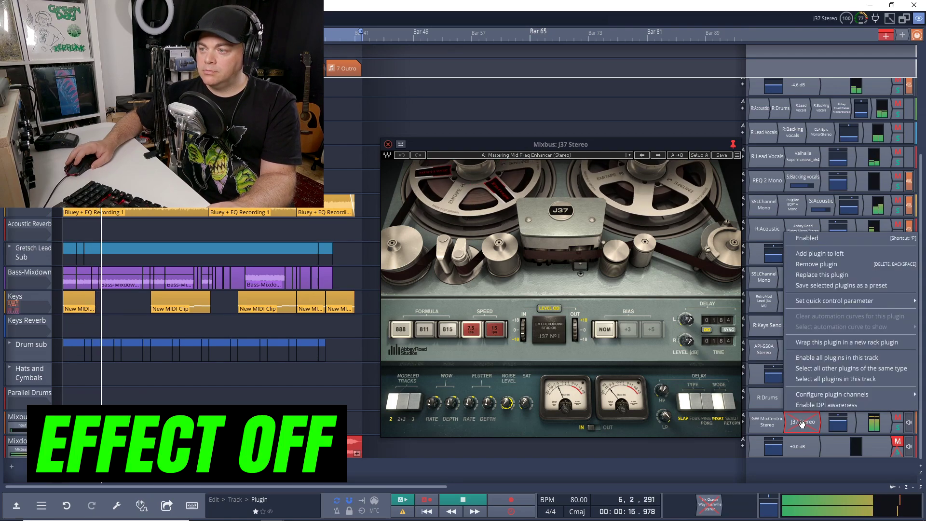
pyautogui.click(817, 238)
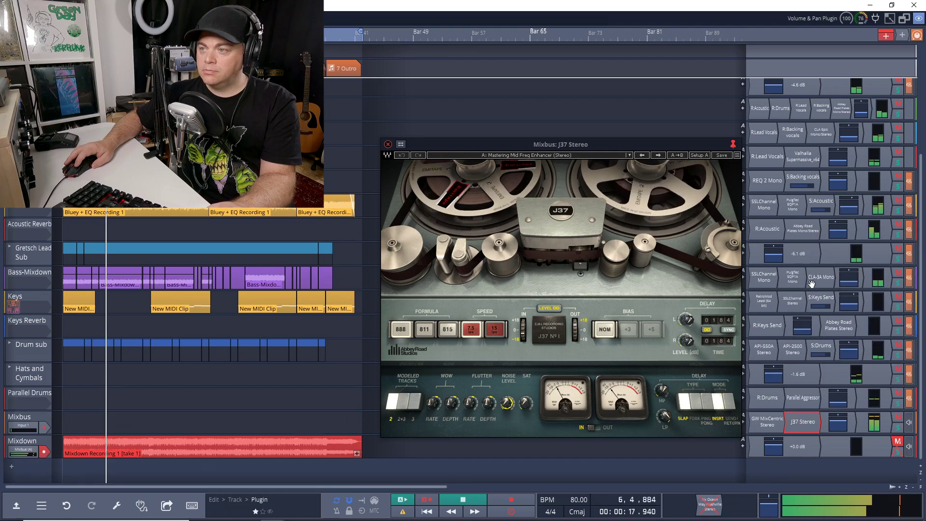
pyautogui.press('space')
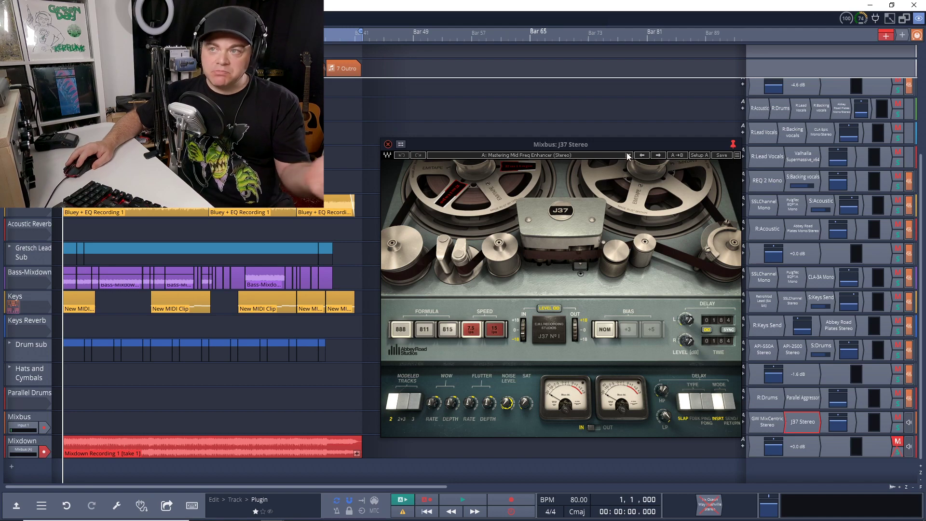
pyautogui.moveTo(622, 142); pyautogui.dragTo(604, 115)
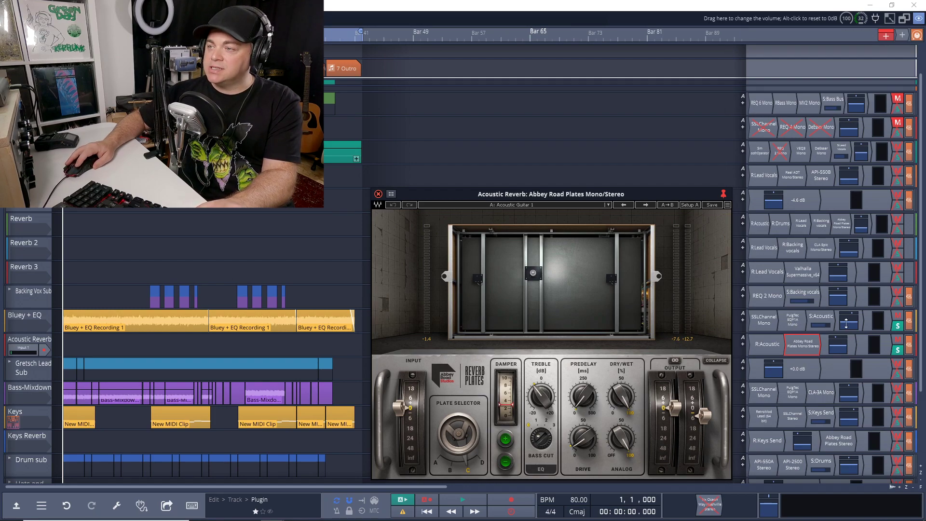
# Step: Play the soloed acoustic guitar and compare it with Abbey Road Plates bypassed and enabled on Acoustic Reverb, leaving the plugin enabled
pyautogui.rightClick(808, 346)
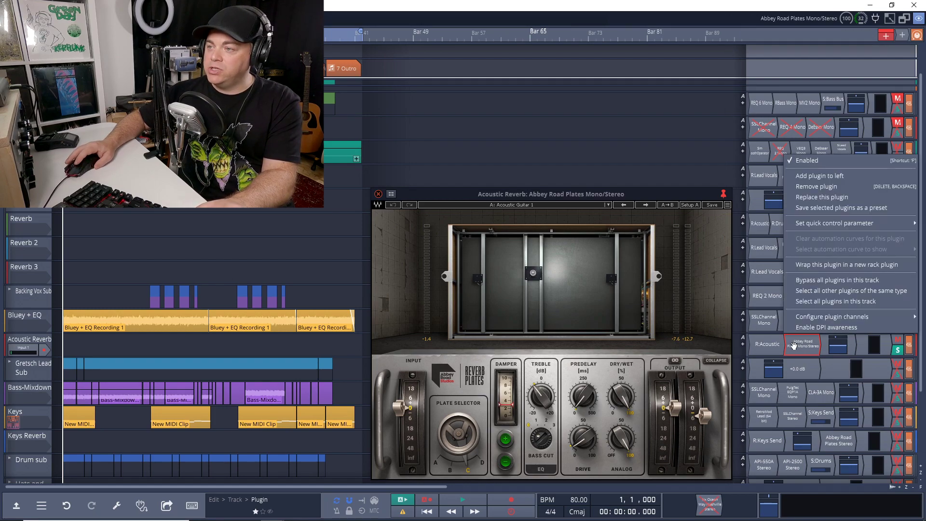
pyautogui.click(815, 164)
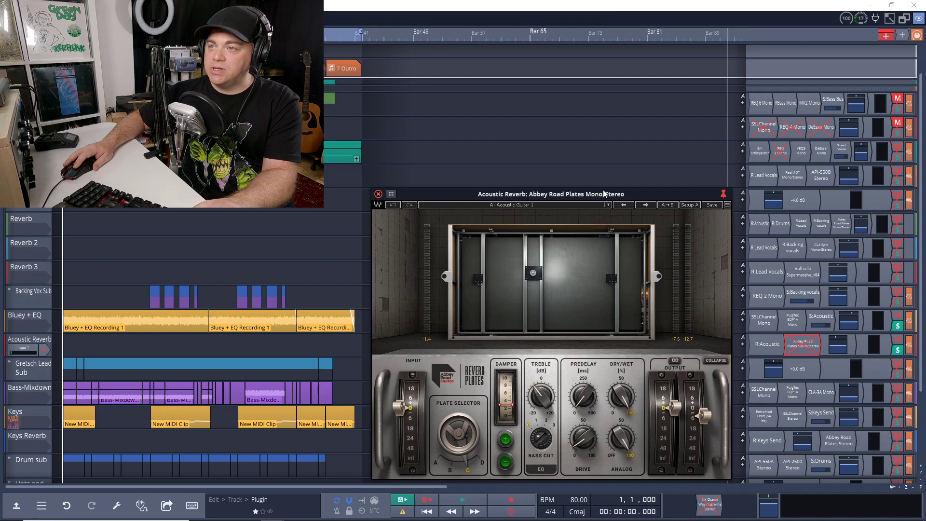
pyautogui.press('space')
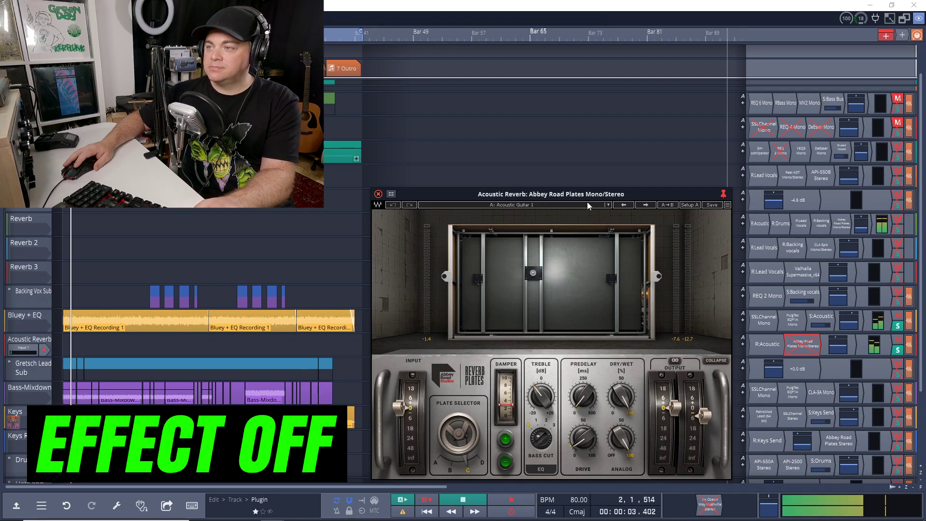
pyautogui.rightClick(803, 343)
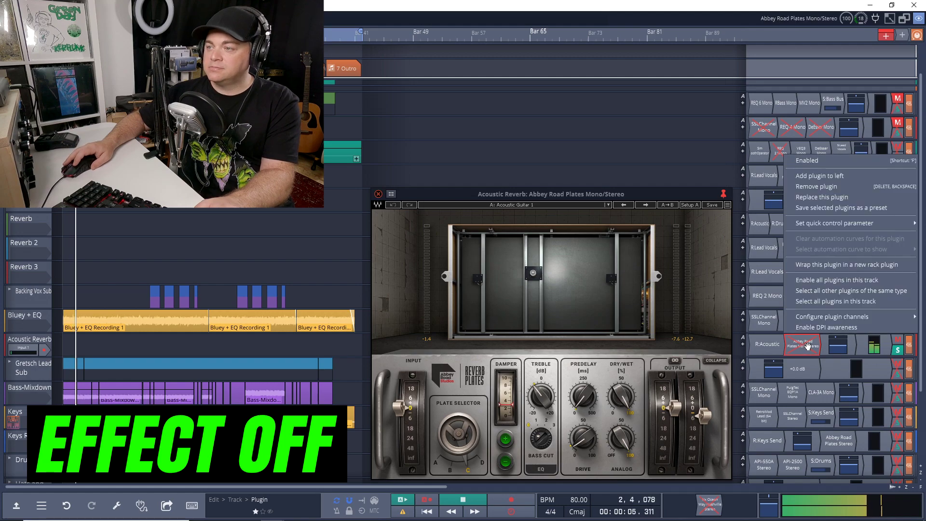
pyautogui.click(815, 160)
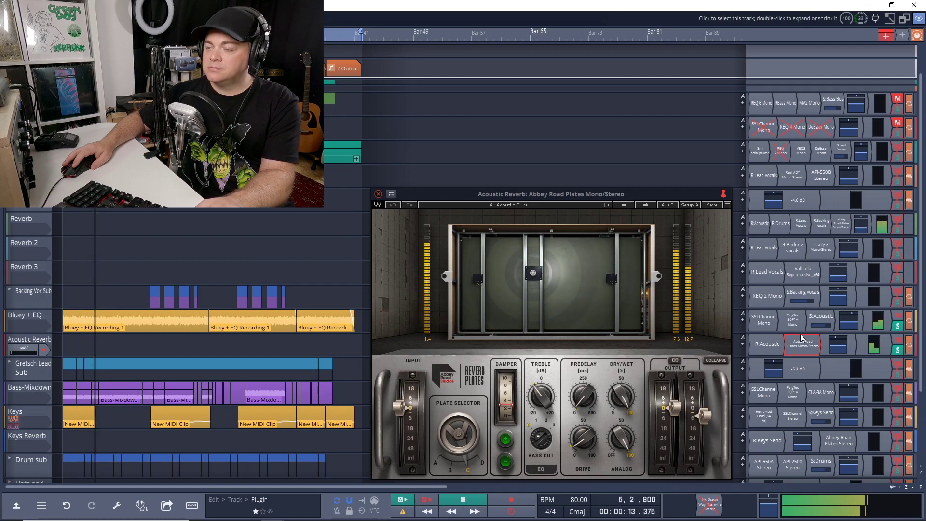
pyautogui.rightClick(799, 346)
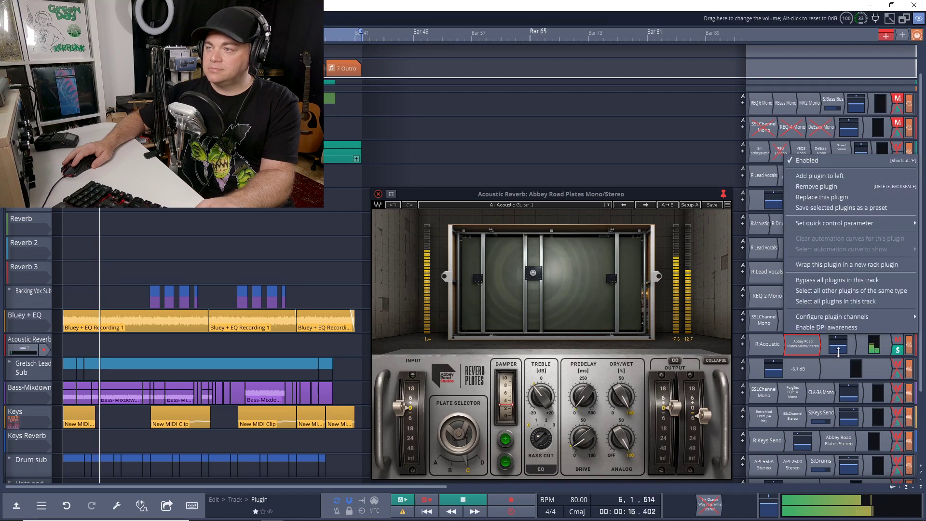
pyautogui.click(811, 176)
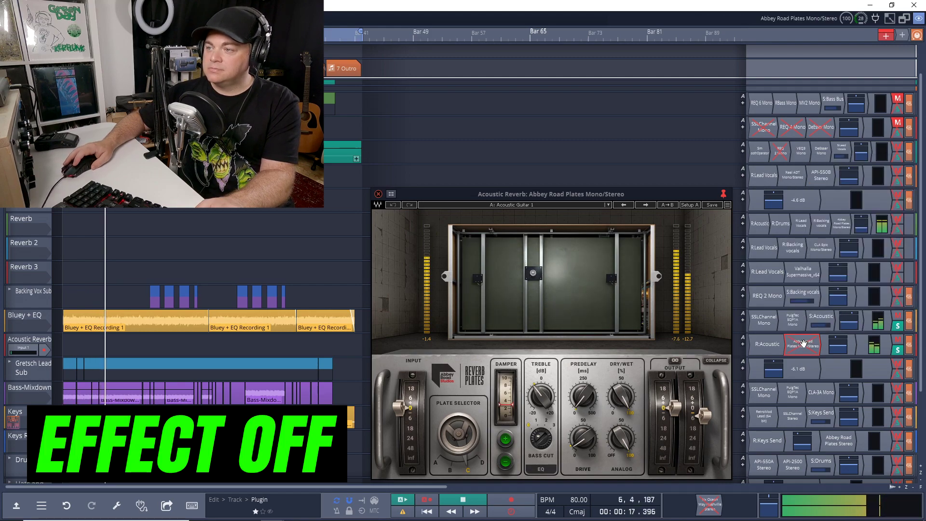
pyautogui.rightClick(801, 343)
pyautogui.click(811, 160)
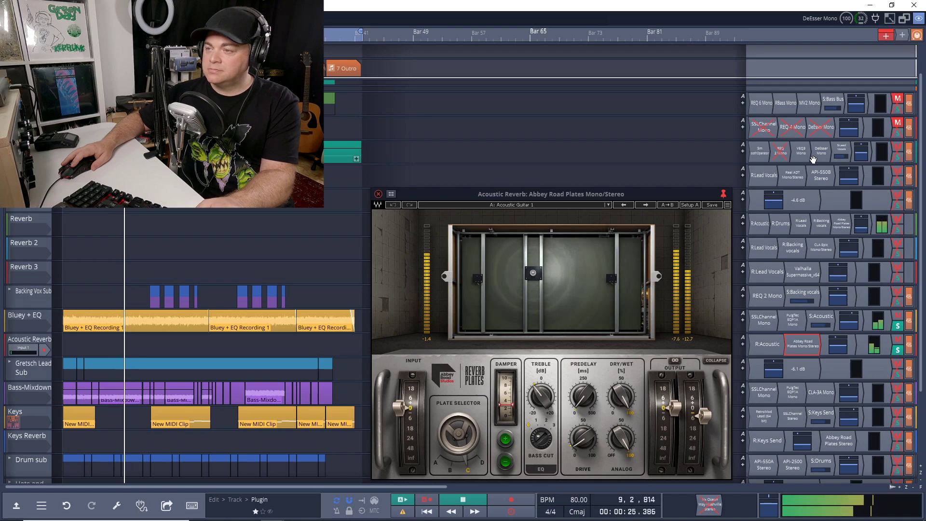
pyautogui.rightClick(813, 159)
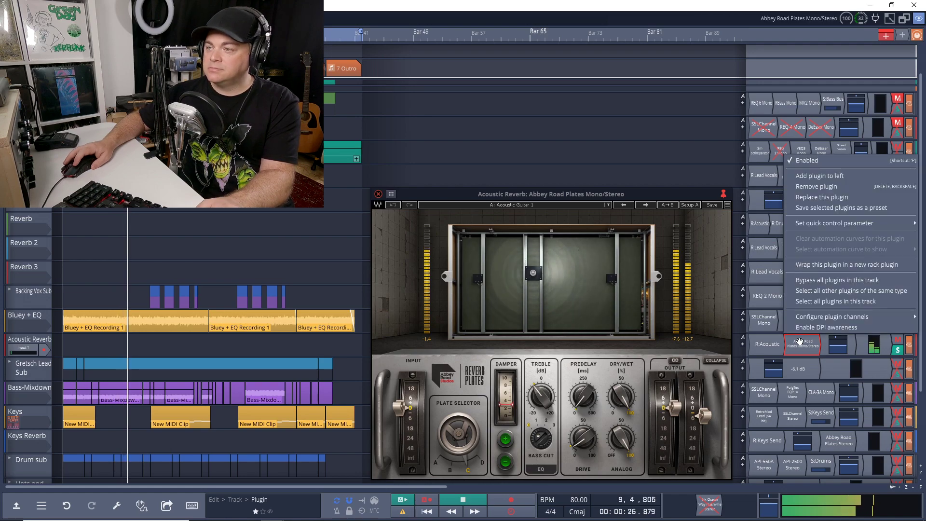
pyautogui.click(800, 160)
pyautogui.rightClick(800, 159)
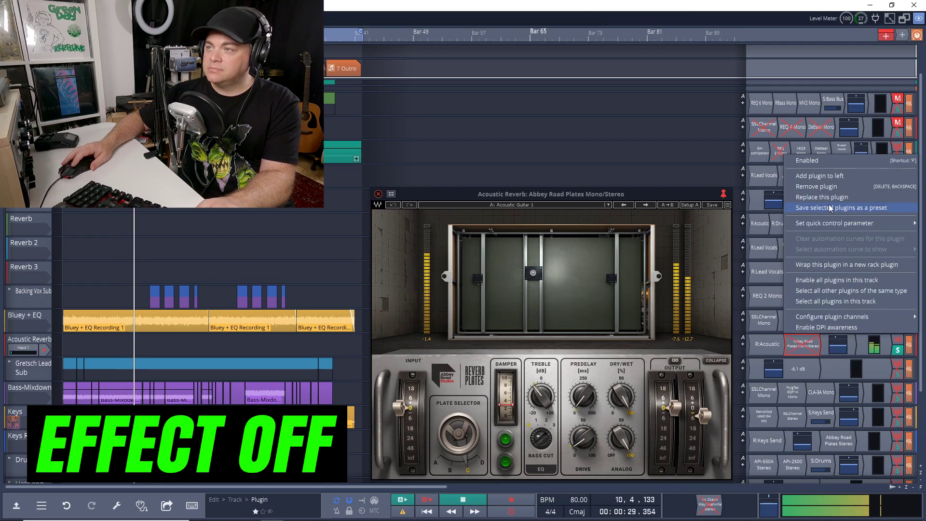
pyautogui.click(823, 161)
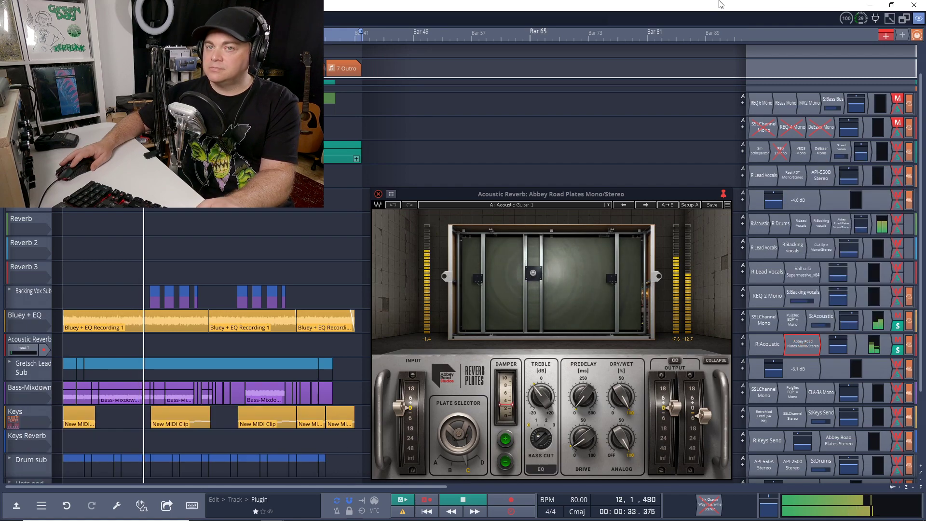
pyautogui.press('space')
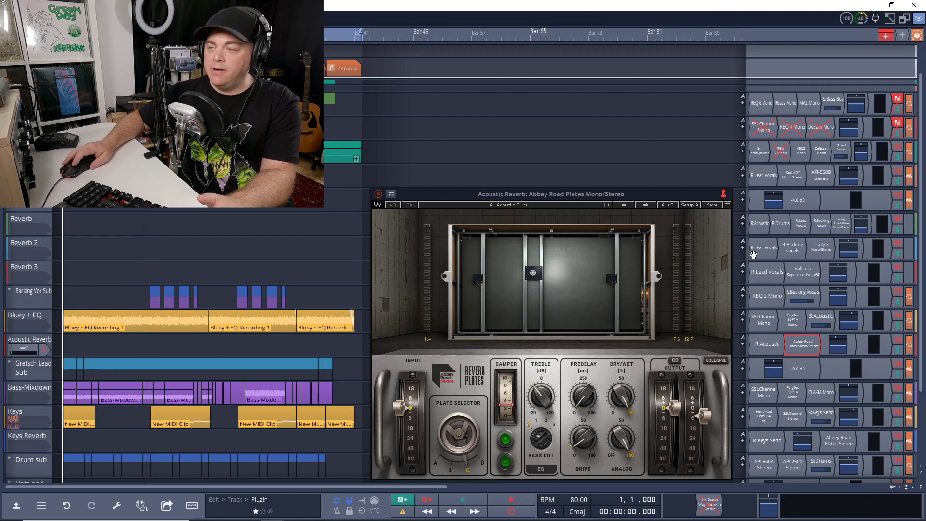
# Step: Play the full mix, bypass Abbey Road Plates on Acoustic Reverb and enable it again to compare the sound in context
pyautogui.press('space')
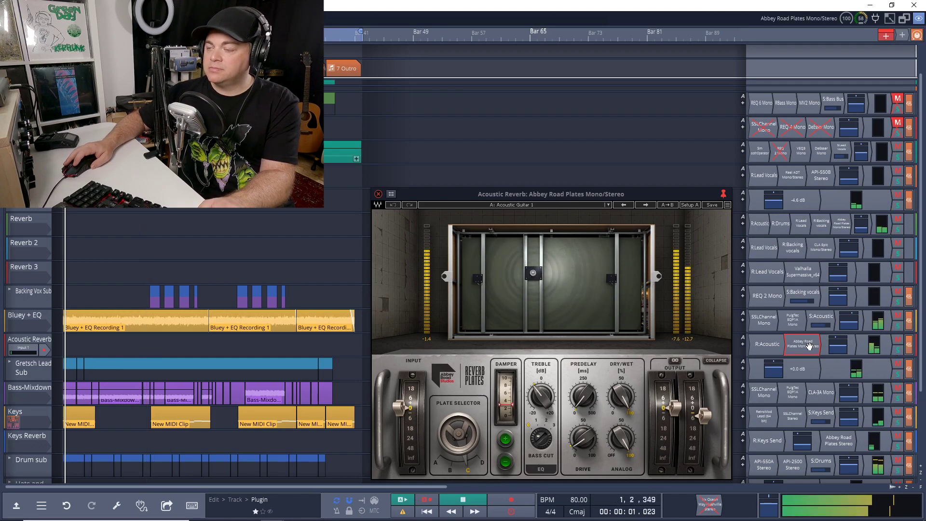
pyautogui.rightClick(809, 346)
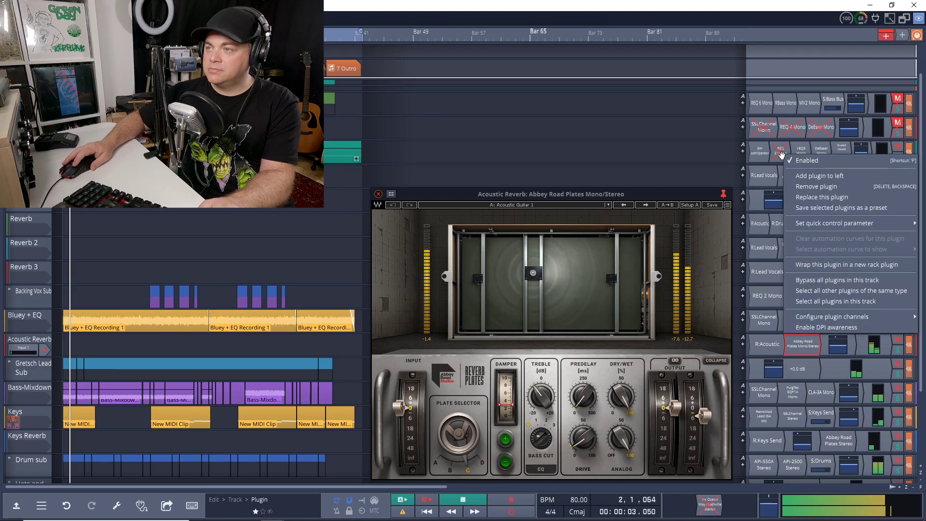
pyautogui.click(811, 163)
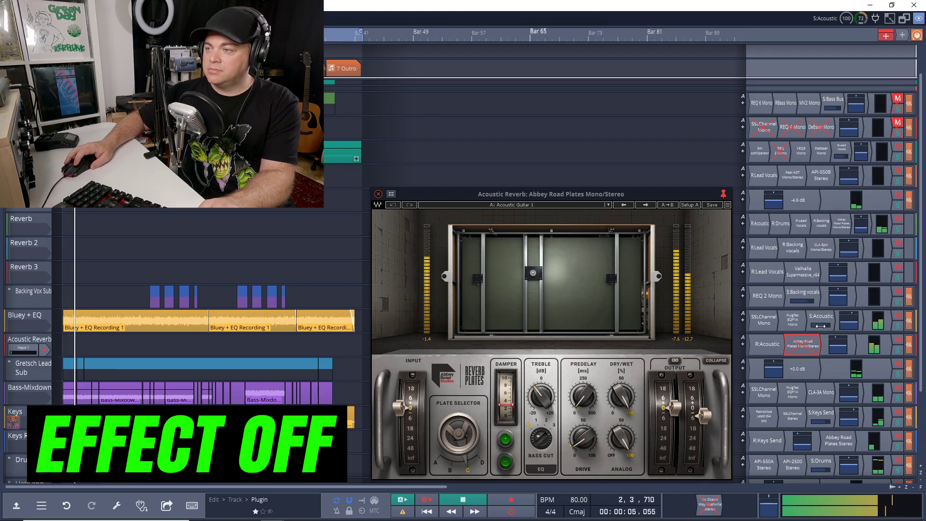
pyautogui.rightClick(802, 347)
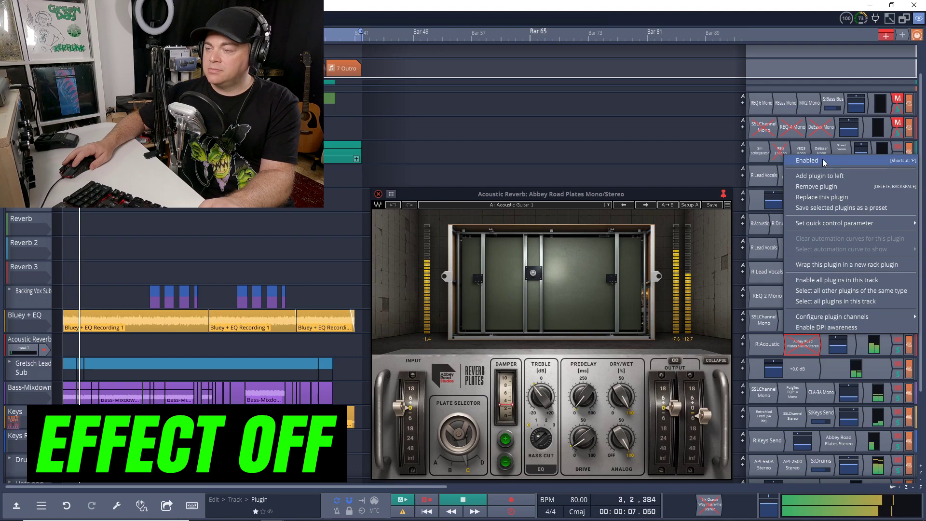
pyautogui.click(810, 162)
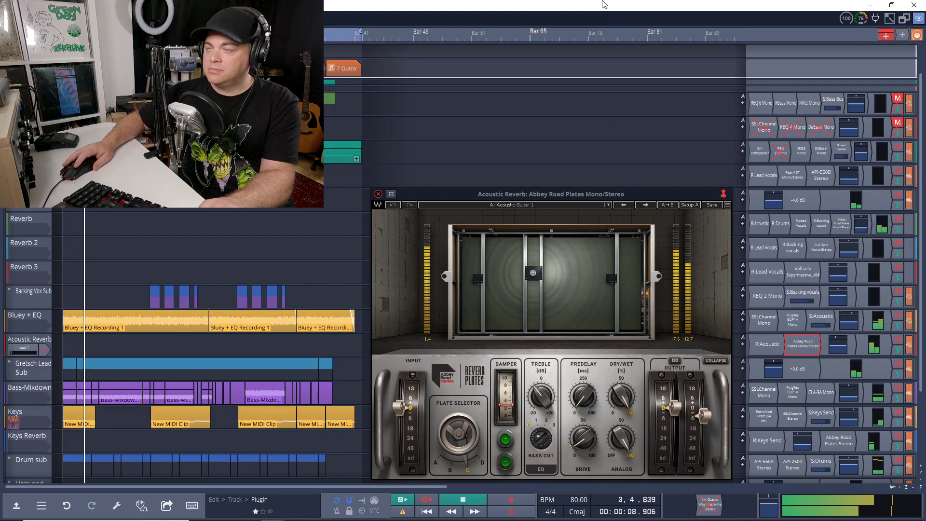
pyautogui.press('space')
# Step: Solo the acoustic guitar with its reverb track and audition it with Abbey Road Plates enabled
pyautogui.click(897, 325)
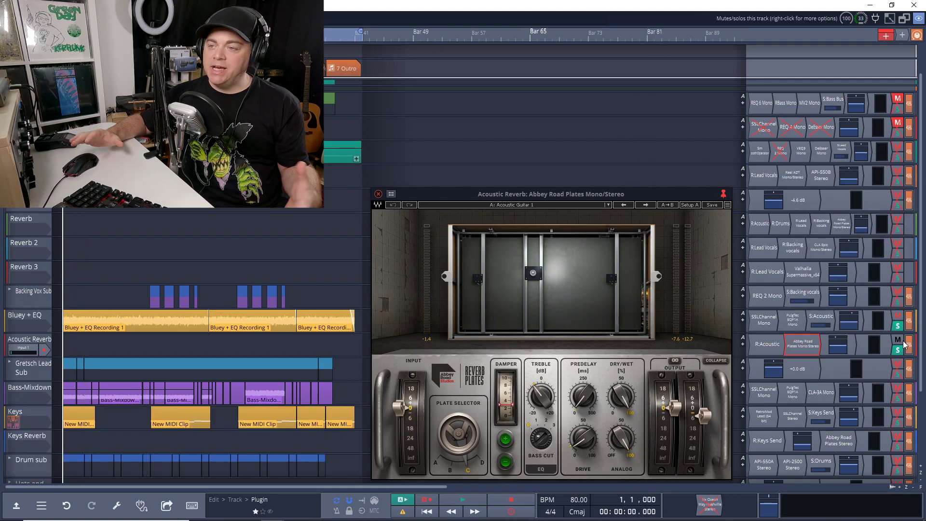
pyautogui.press('space')
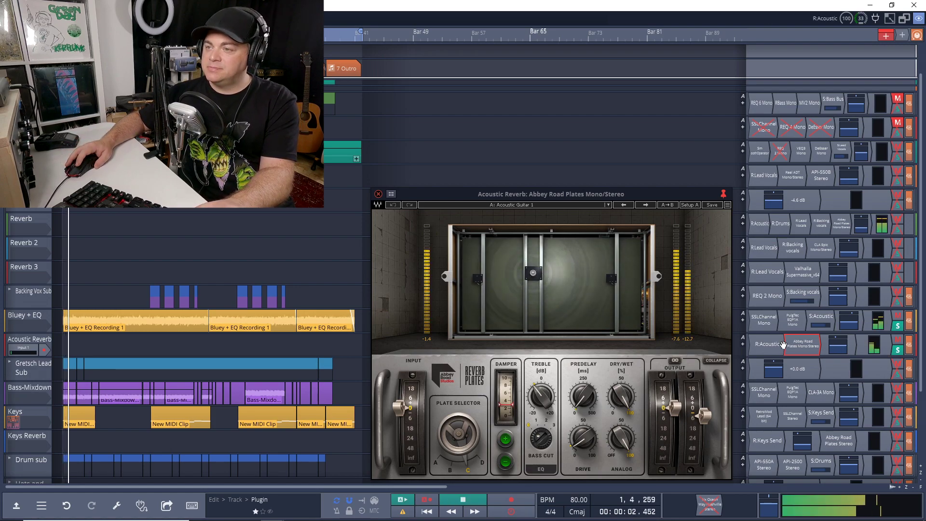
pyautogui.press('space')
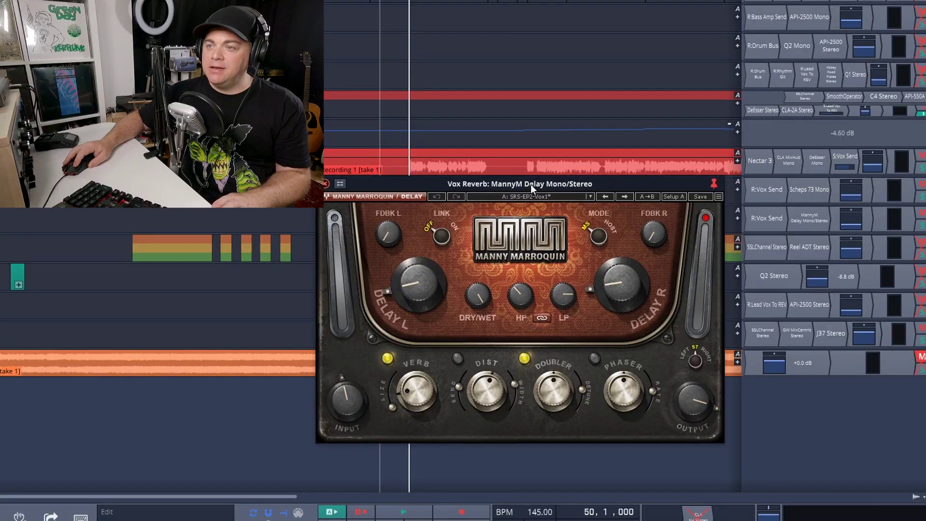
# Step: Reposition the MannyM Delay window on Vox Reverb, and look through the Manny Marroquin Signature Series product page
pyautogui.moveTo(531, 185); pyautogui.dragTo(532, 188)
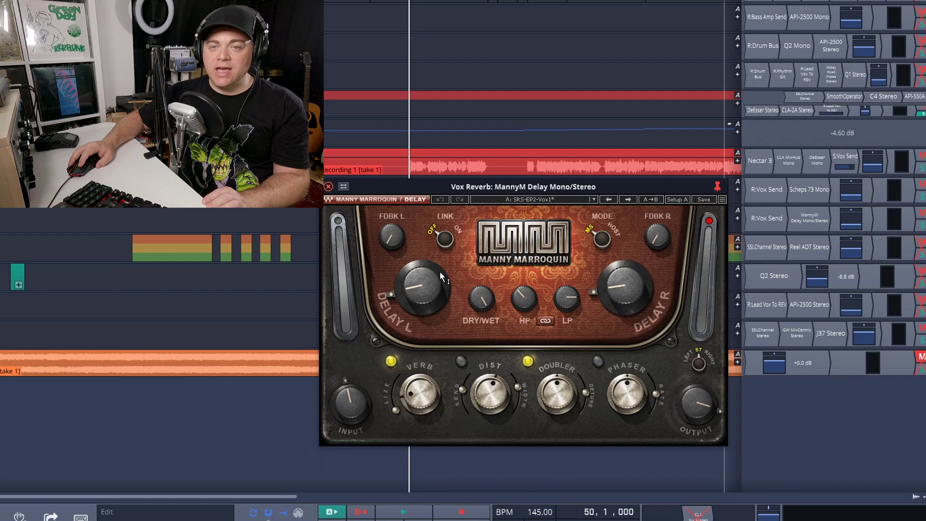
pyautogui.moveTo(450, 272)
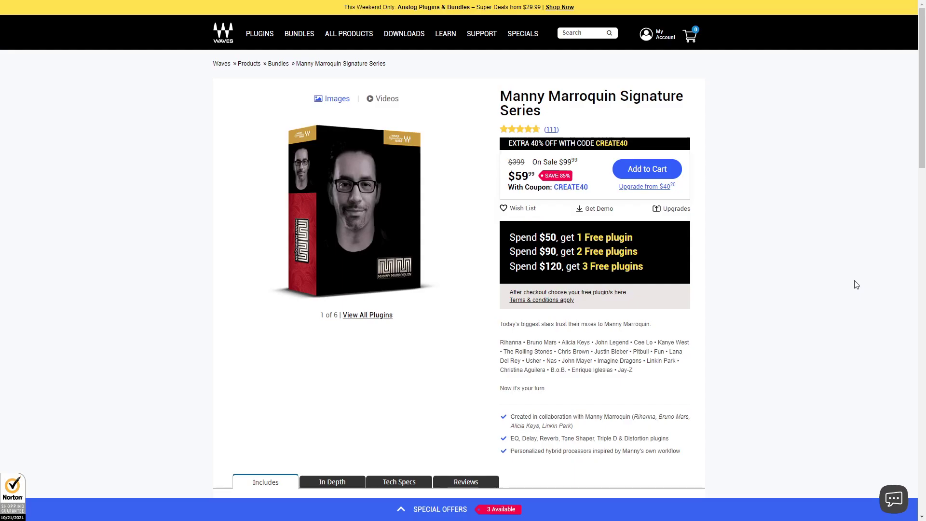
pyautogui.scroll(-3, 856, 284)
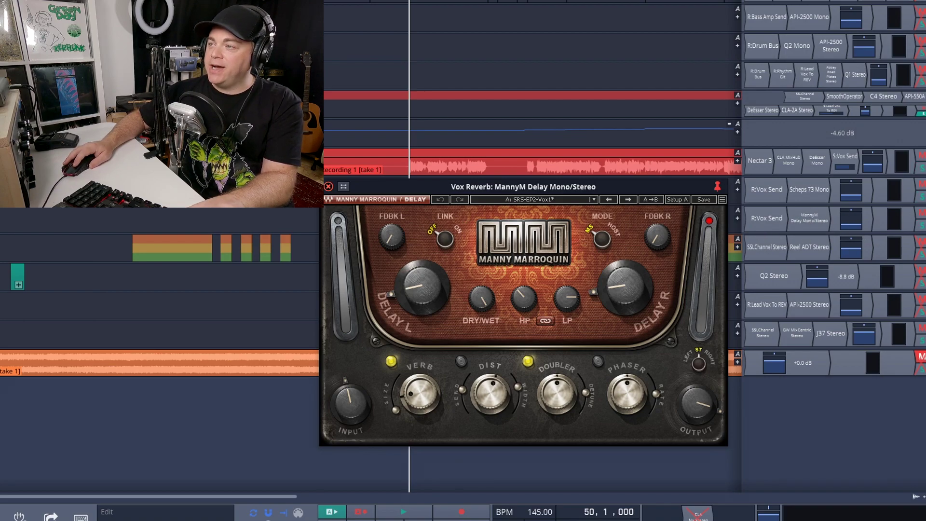
# Step: Play the soloed vocals and compare them with the Vox Reverb track running MannyM Delay muted and unmuted
pyautogui.click(921, 214)
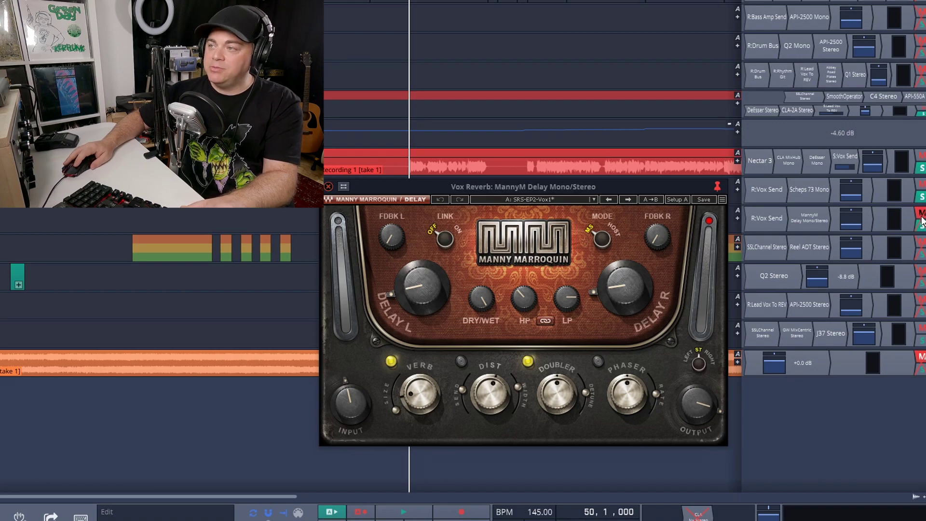
pyautogui.press('space')
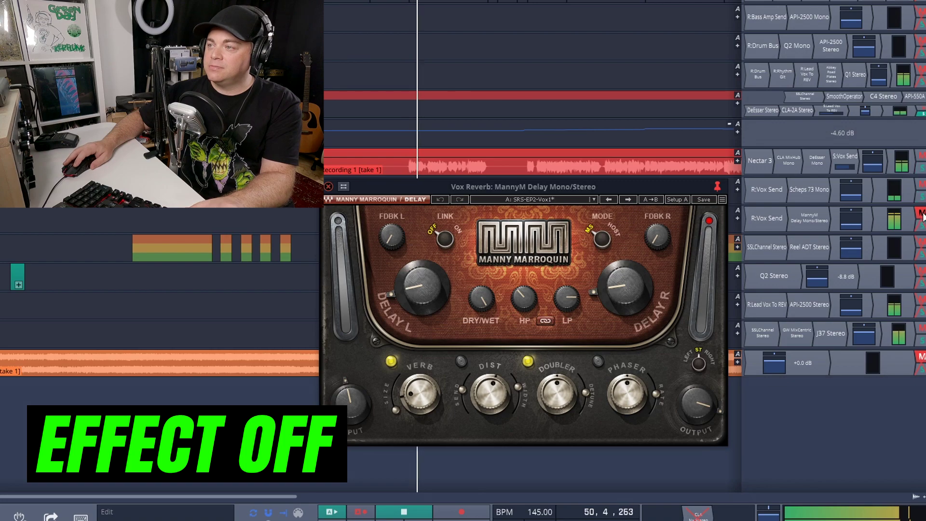
pyautogui.click(922, 214)
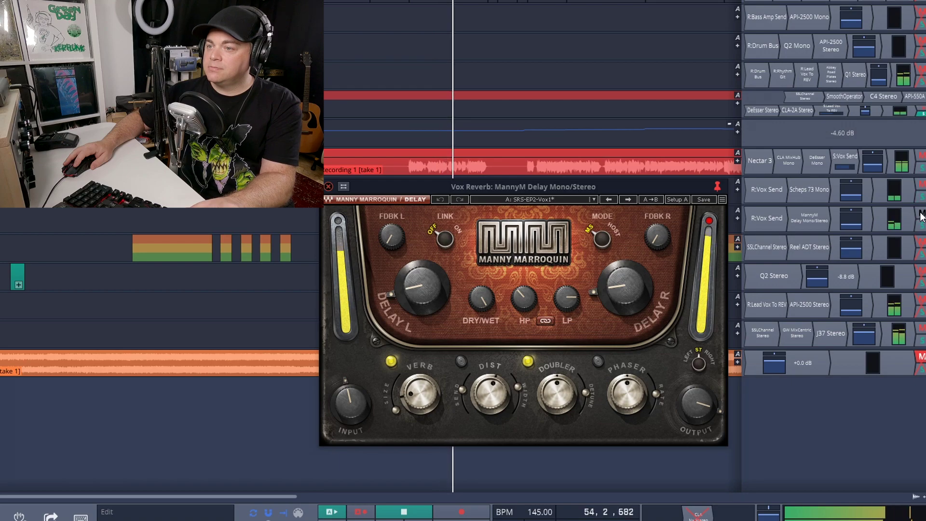
pyautogui.click(921, 214)
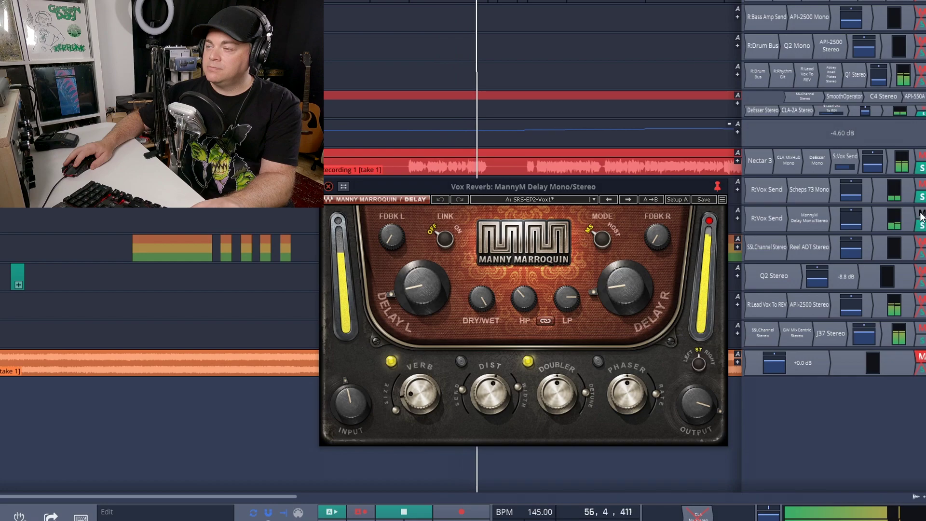
pyautogui.press('space')
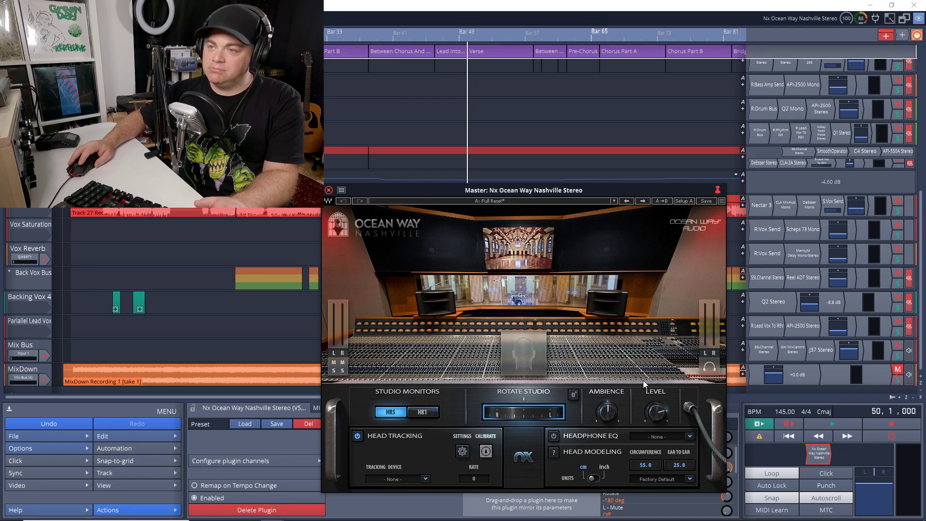
# Step: Audition the mix through the Nx Ocean Way Nashville control room emulation on the Master, then stop playback
pyautogui.press('space')
pyautogui.moveTo(502, 318); pyautogui.dragTo(629, 384)
pyautogui.click(830, 427)
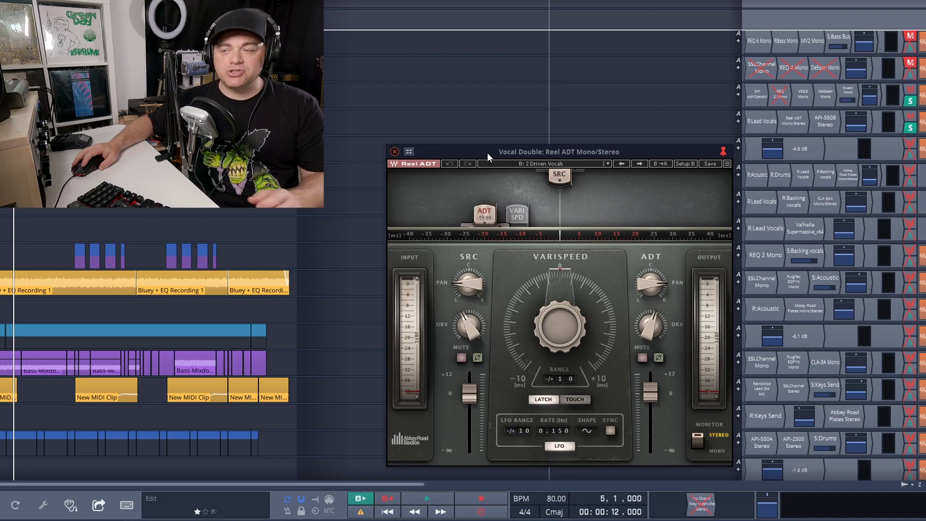
# Step: Look through the Reel ADT factory presets on Vocal Double, keeping 2 Driven Vocals selected
pyautogui.moveTo(514, 304)
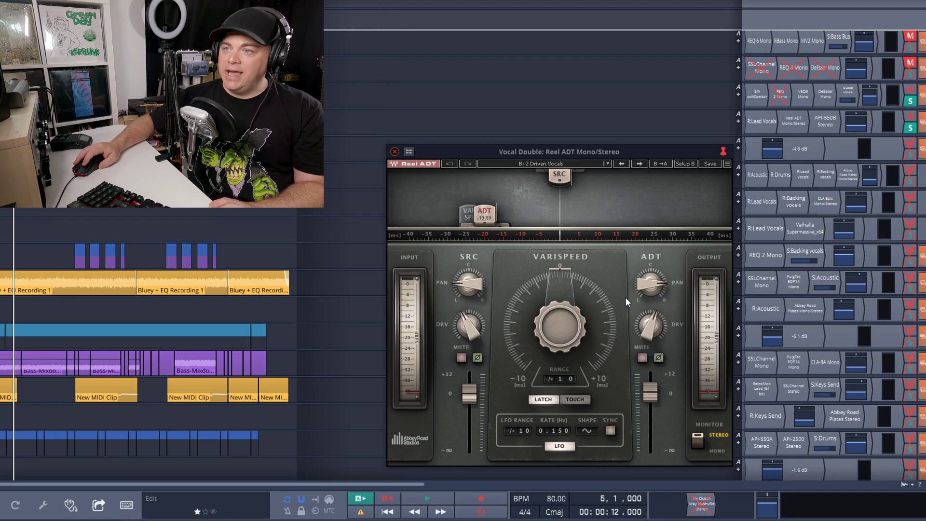
pyautogui.click(579, 164)
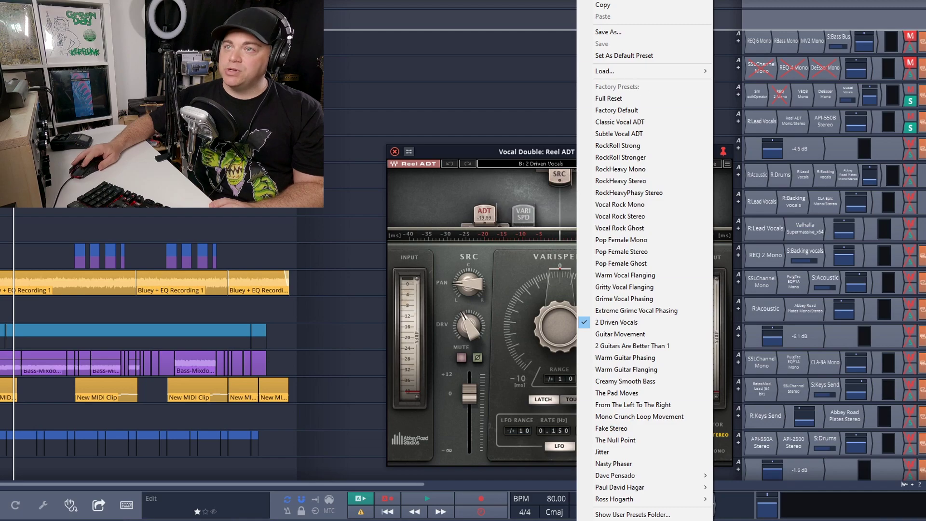
pyautogui.press('Escape')
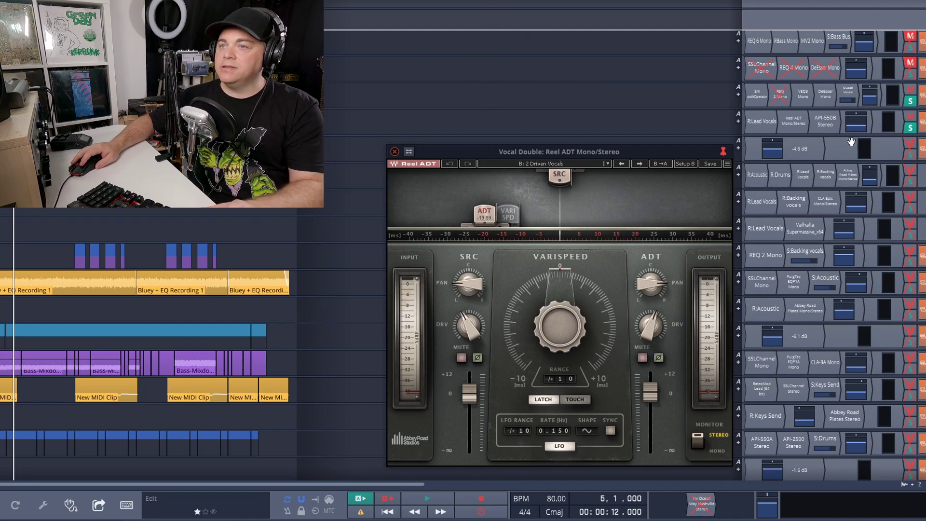
# Step: Play the soloed vocals, alternately muting and unmuting Vocal Double to compare the Reel ADT doubling, leaving the track unmuted
pyautogui.click(910, 116)
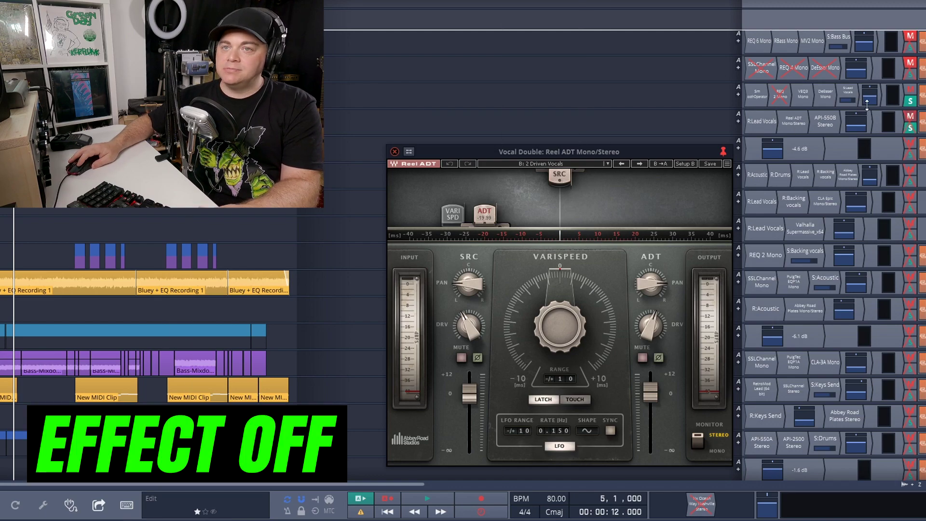
pyautogui.press('space')
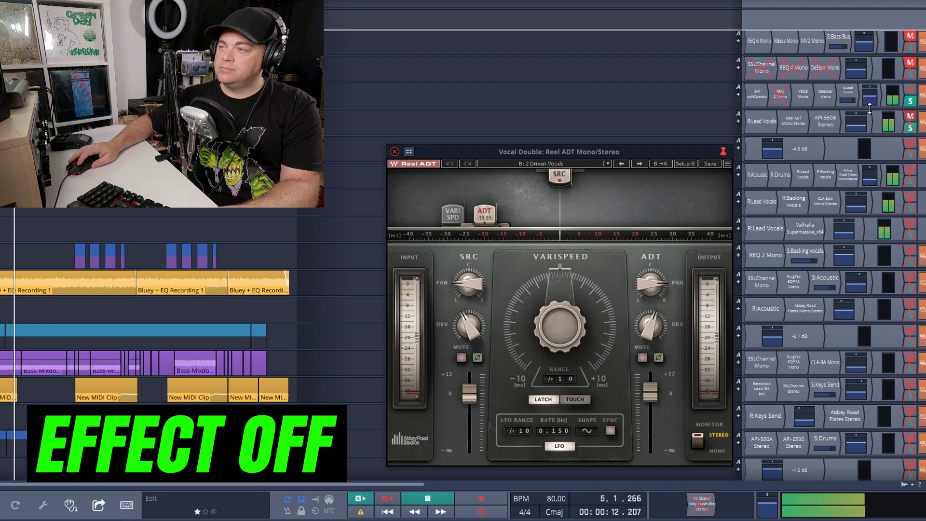
pyautogui.click(911, 117)
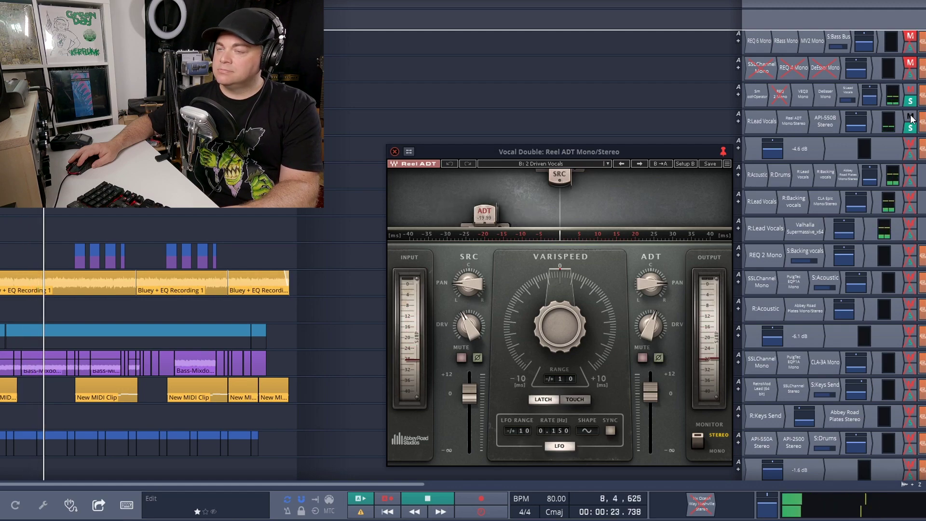
pyautogui.click(910, 117)
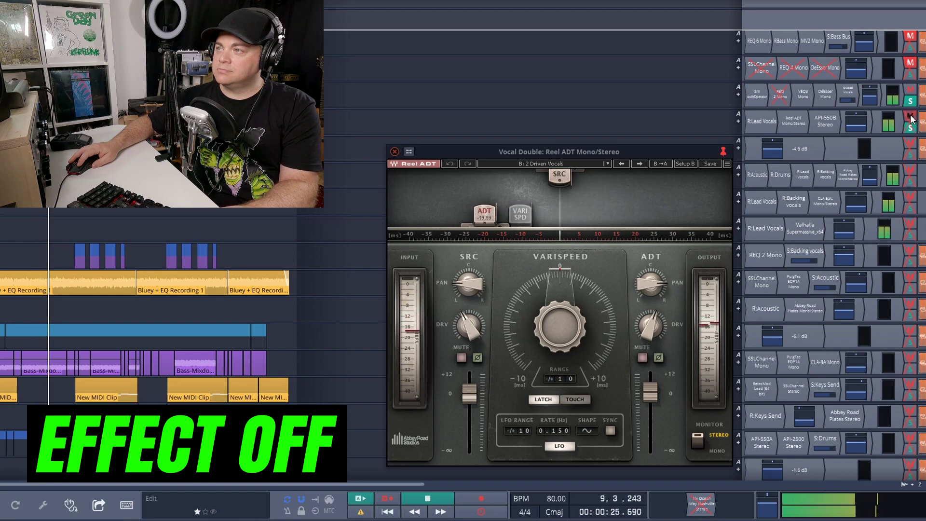
pyautogui.click(910, 117)
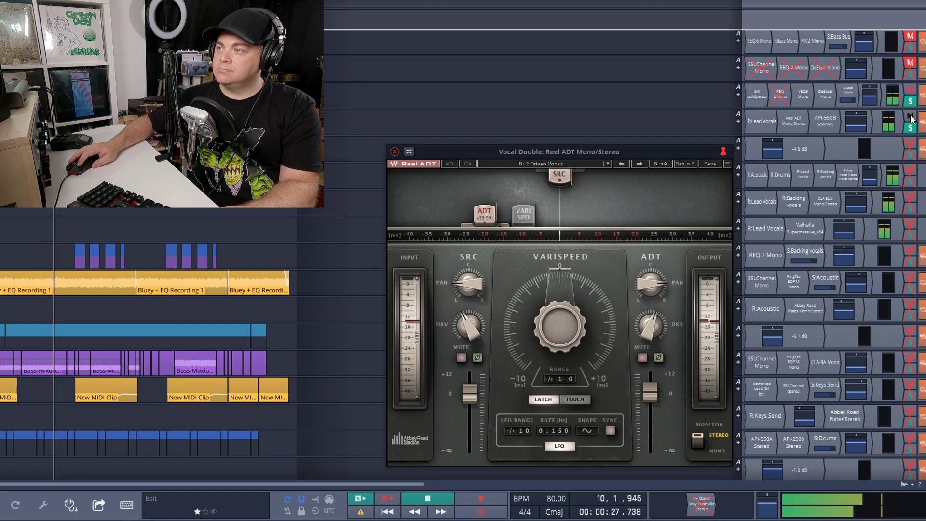
pyautogui.press('space')
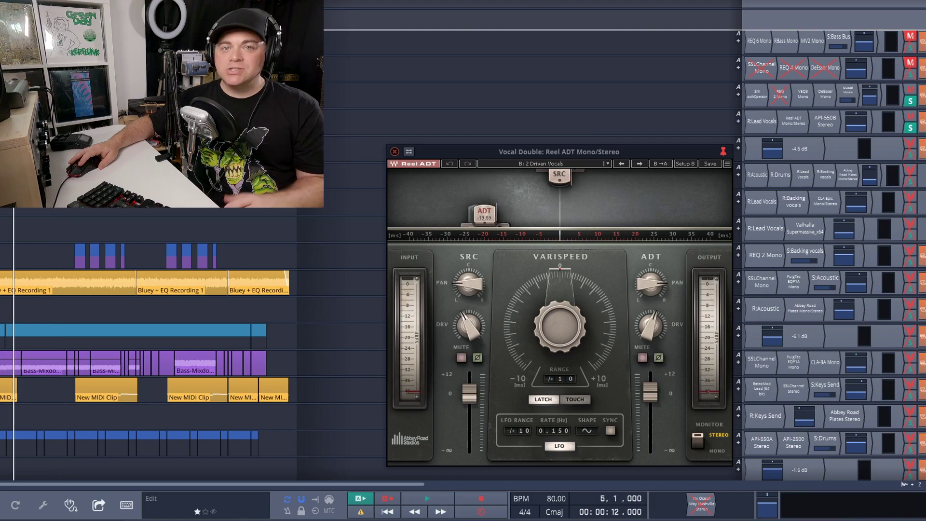